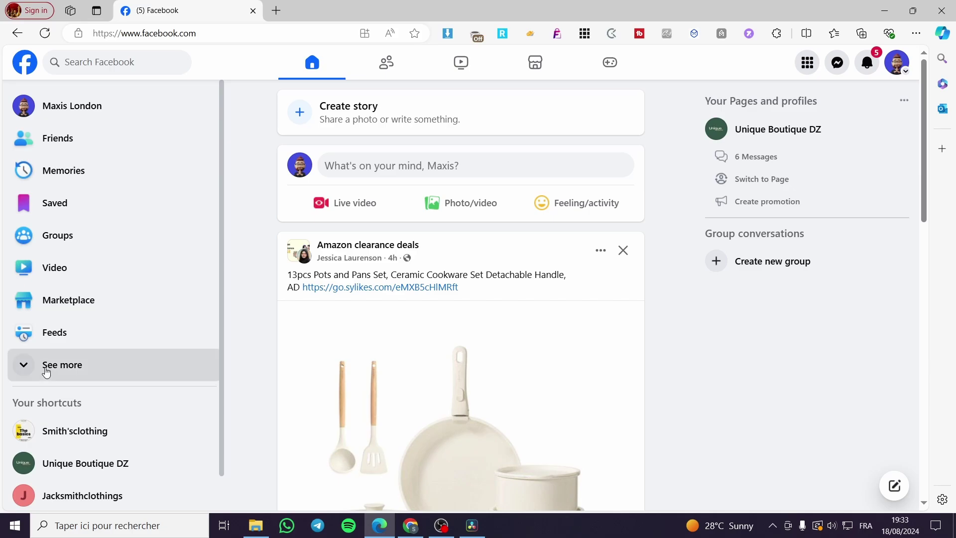
Step: Open the list of Facebook Pages you manage and view the options for creating a new profile or Page
{"action": "left_click", "coordinate": [44, 366]}
{"action": "scroll", "coordinate": [47, 333], "scroll_direction": "down", "scroll_amount": 3}
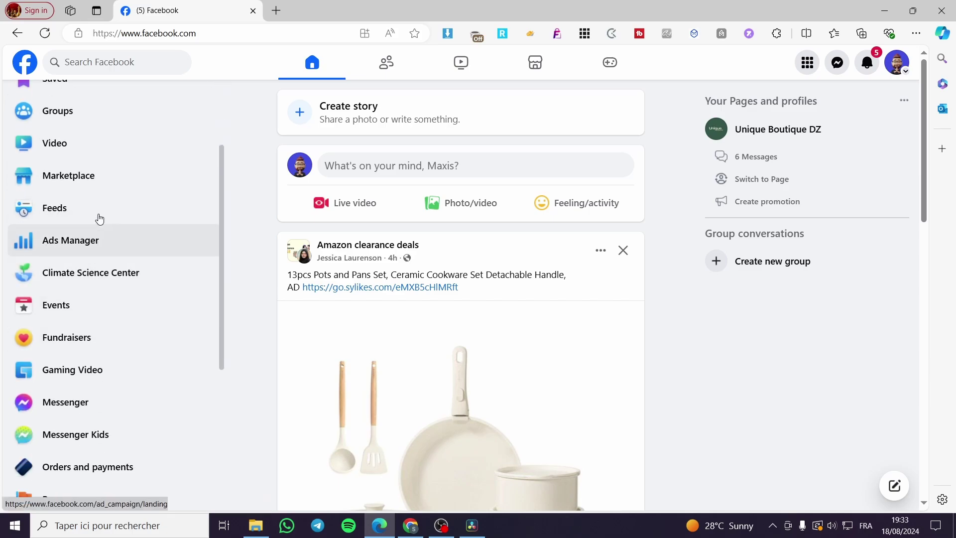
{"action": "scroll", "coordinate": [85, 200], "scroll_direction": "down", "scroll_amount": 4}
{"action": "left_click", "coordinate": [94, 252]}
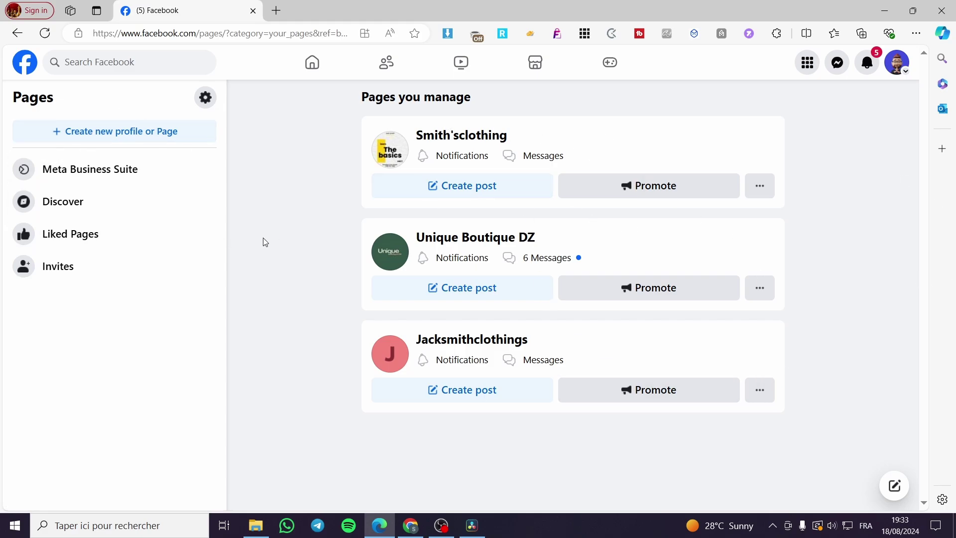
{"action": "left_click", "coordinate": [85, 132]}
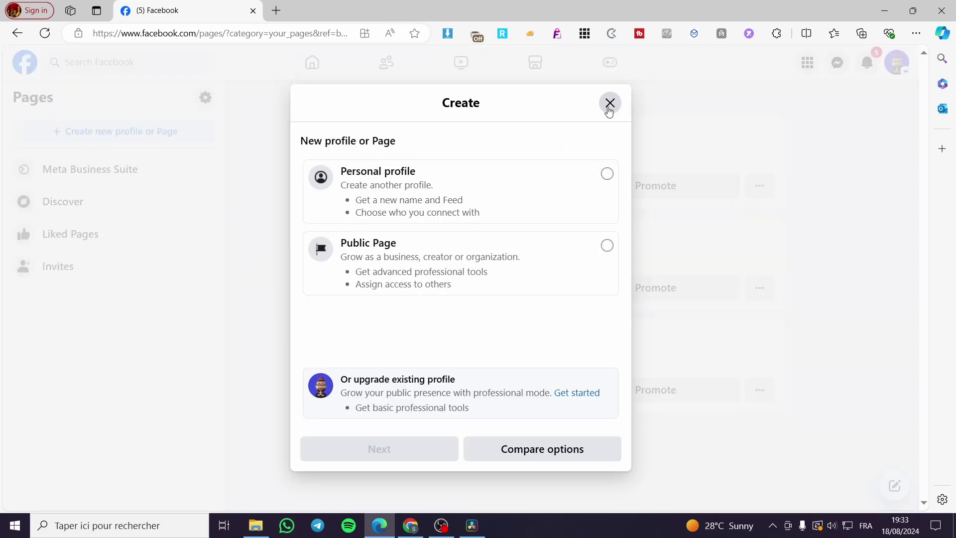
{"action": "left_click", "coordinate": [608, 112]}
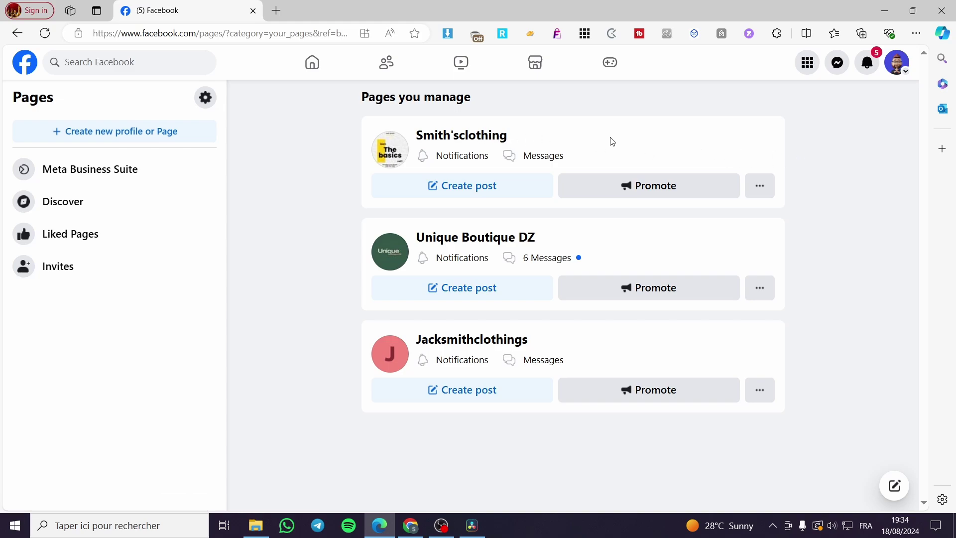
Step: Open the Smith'sclothing Page and switch into its profile to manage it
{"action": "left_click", "coordinate": [493, 132]}
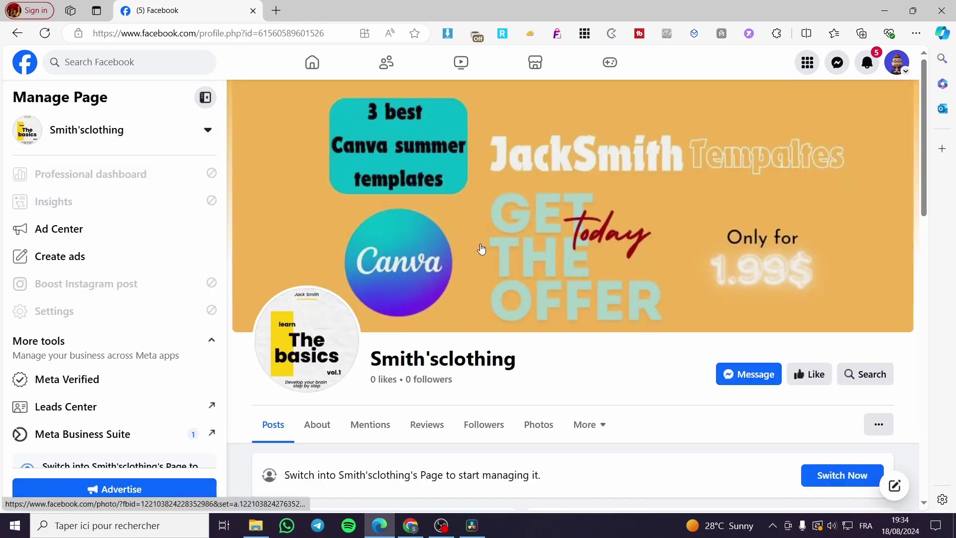
{"action": "scroll", "coordinate": [665, 290], "scroll_direction": "down", "scroll_amount": 1}
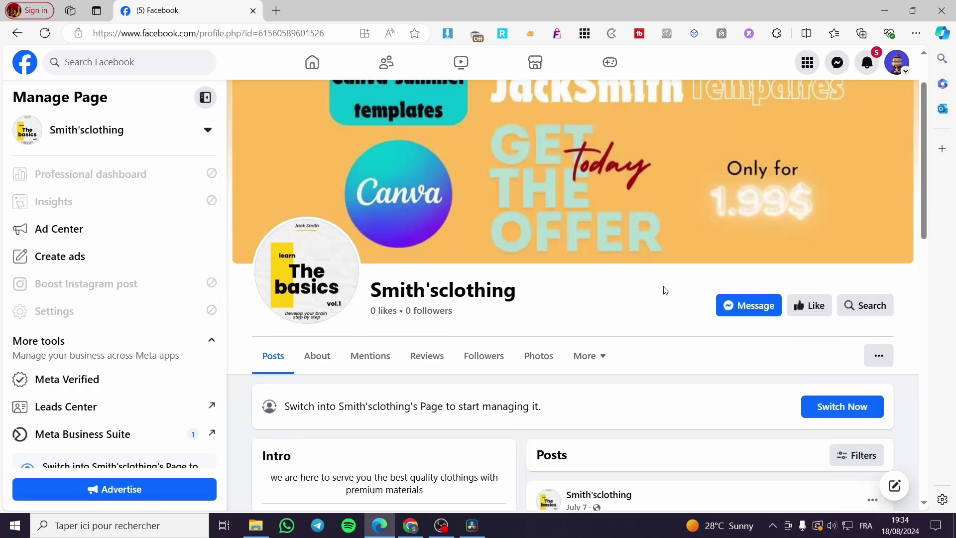
{"action": "scroll", "coordinate": [665, 290], "scroll_direction": "down", "scroll_amount": 6}
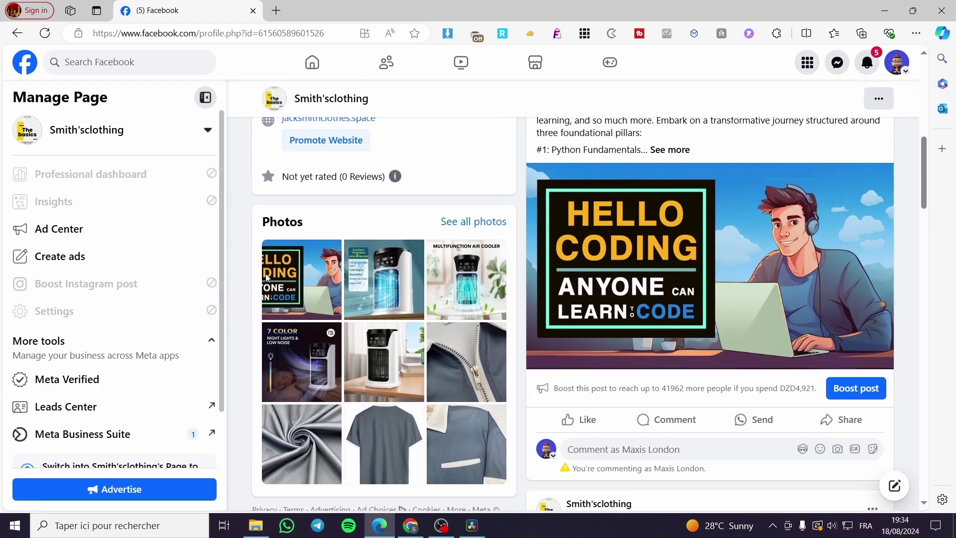
{"action": "scroll", "coordinate": [136, 334], "scroll_direction": "down", "scroll_amount": 1}
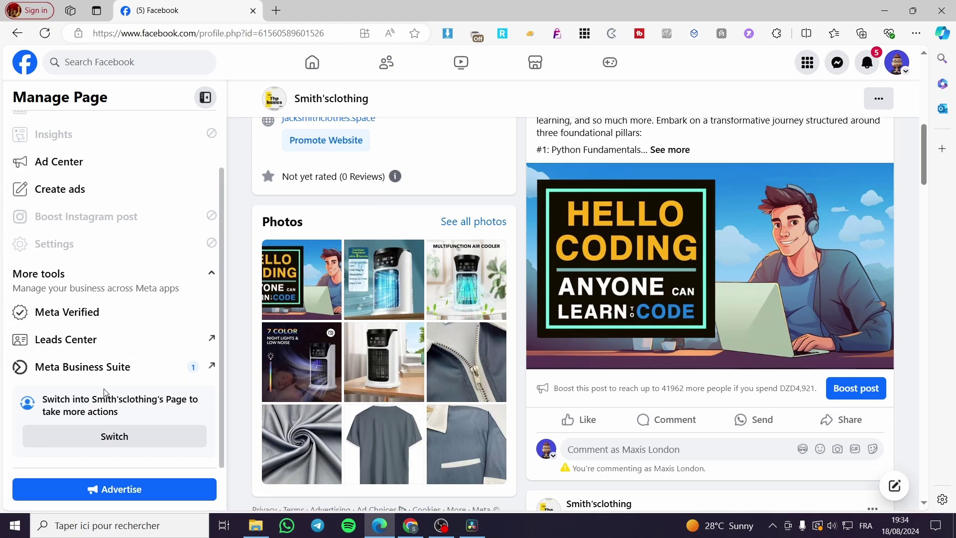
{"action": "left_click", "coordinate": [128, 437]}
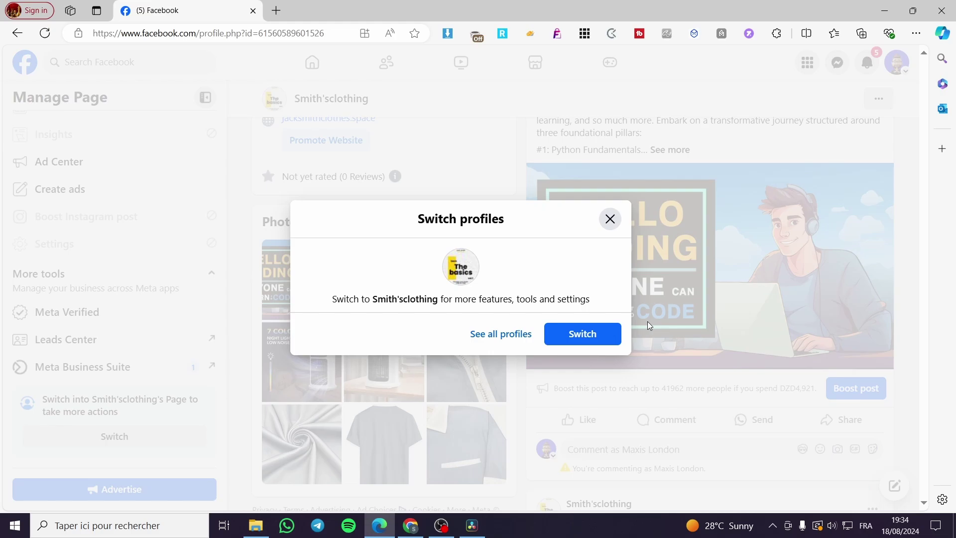
{"action": "left_click", "coordinate": [582, 336]}
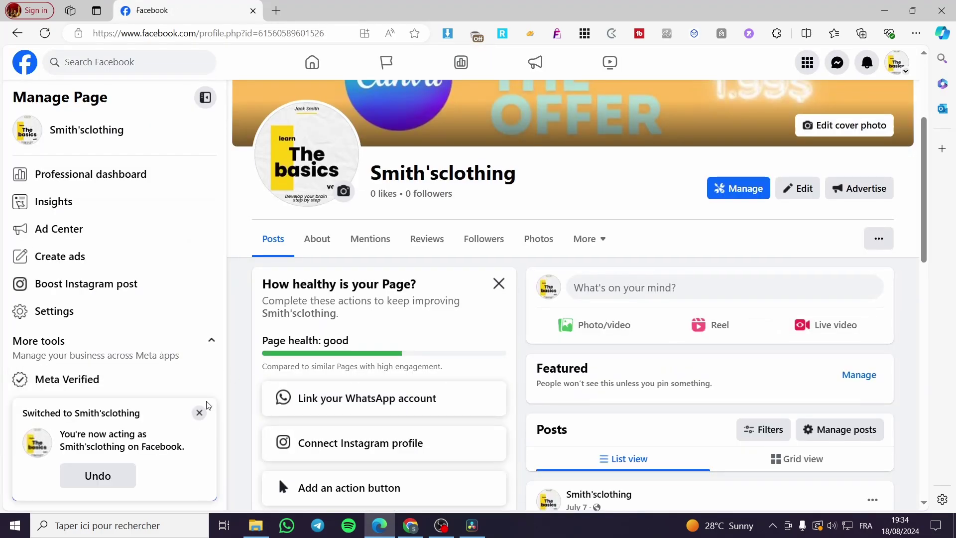
{"action": "left_click", "coordinate": [200, 412]}
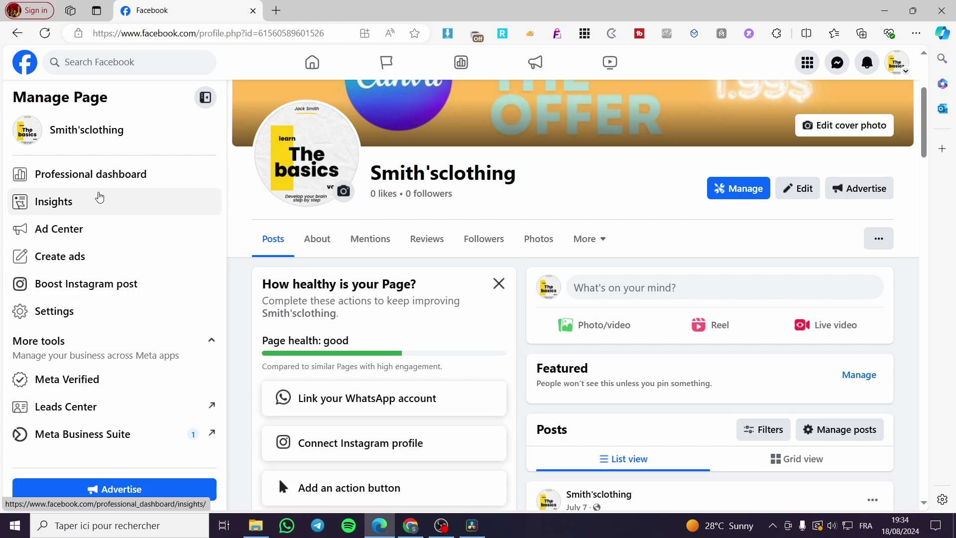
Step: Look over the Smith'sclothing Page and open Meta Business Suite for it
{"action": "scroll", "coordinate": [93, 245], "scroll_direction": "down", "scroll_amount": 2}
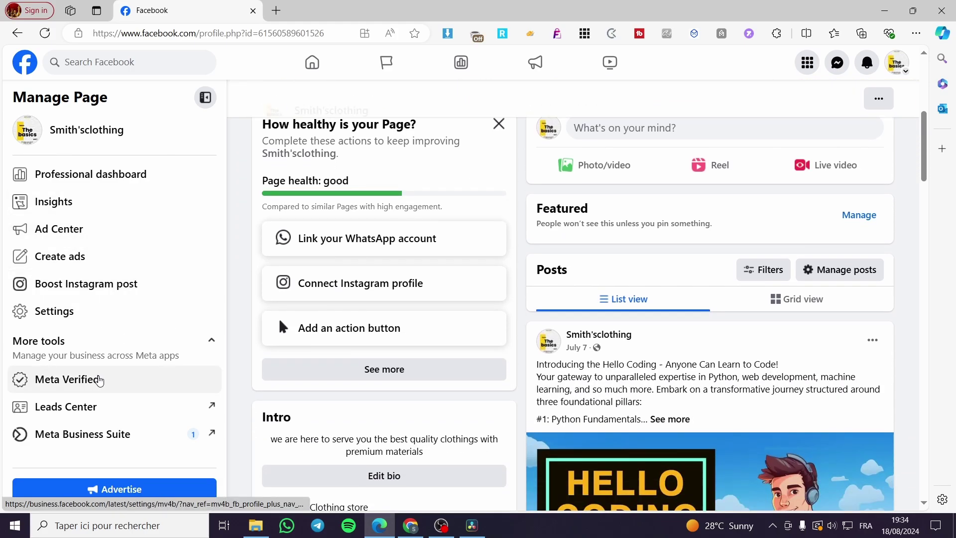
{"action": "scroll", "coordinate": [414, 379], "scroll_direction": "up", "scroll_amount": 5}
{"action": "scroll", "coordinate": [415, 379], "scroll_direction": "down", "scroll_amount": 10}
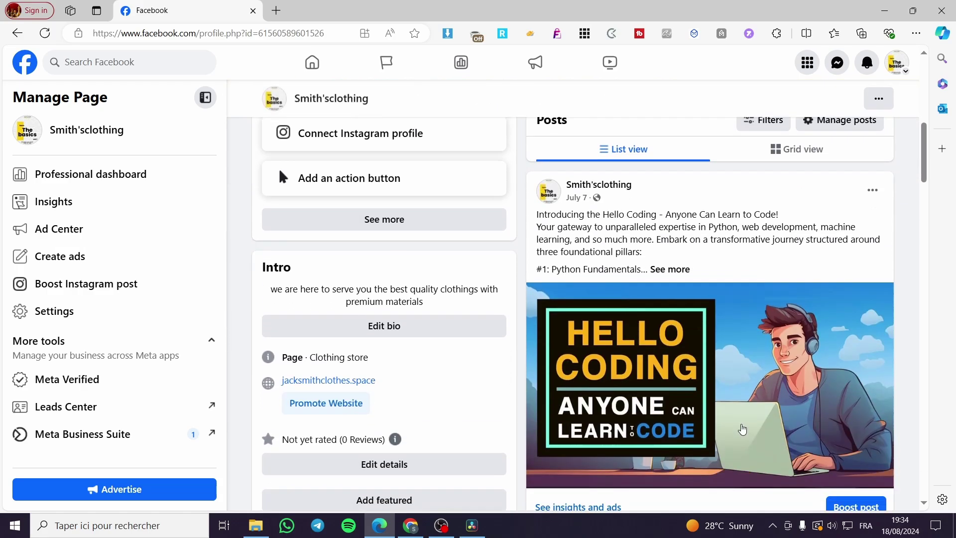
{"action": "scroll", "coordinate": [529, 456], "scroll_direction": "down", "scroll_amount": 1}
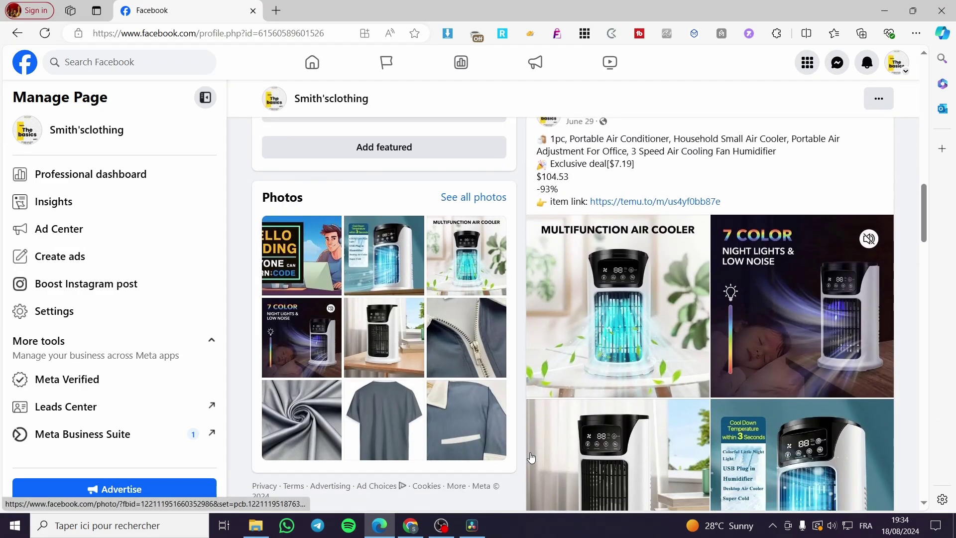
{"action": "scroll", "coordinate": [597, 433], "scroll_direction": "up", "scroll_amount": 10}
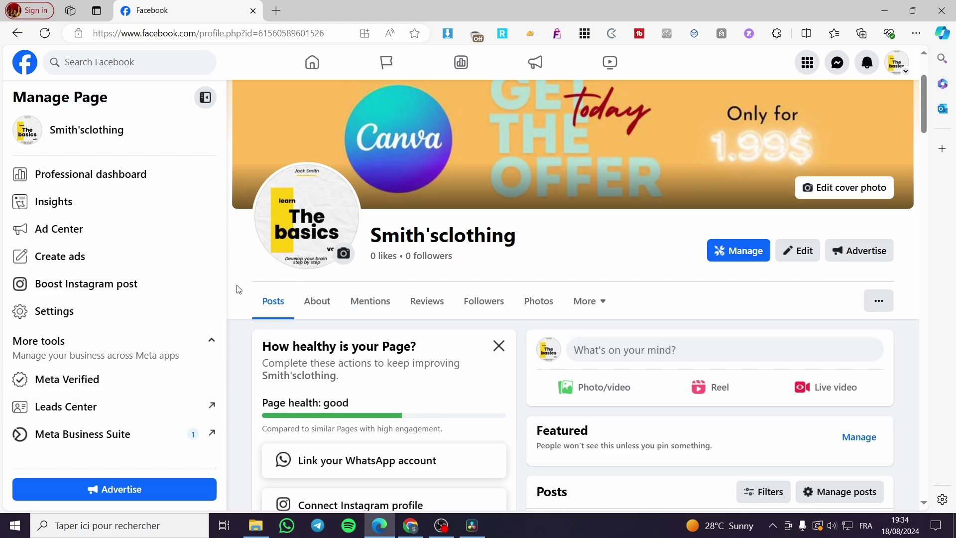
{"action": "left_click", "coordinate": [71, 440]}
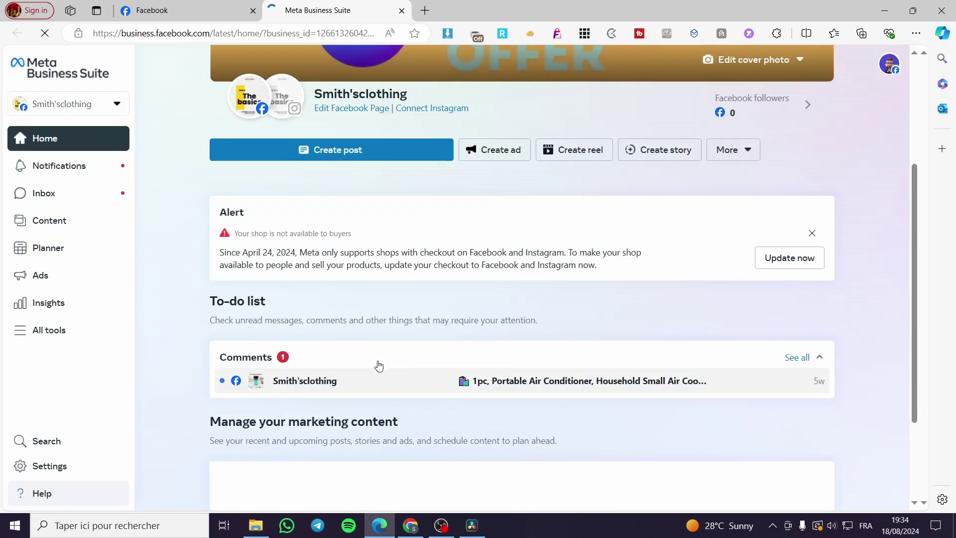
{"action": "scroll", "coordinate": [348, 349], "scroll_direction": "up", "scroll_amount": 4}
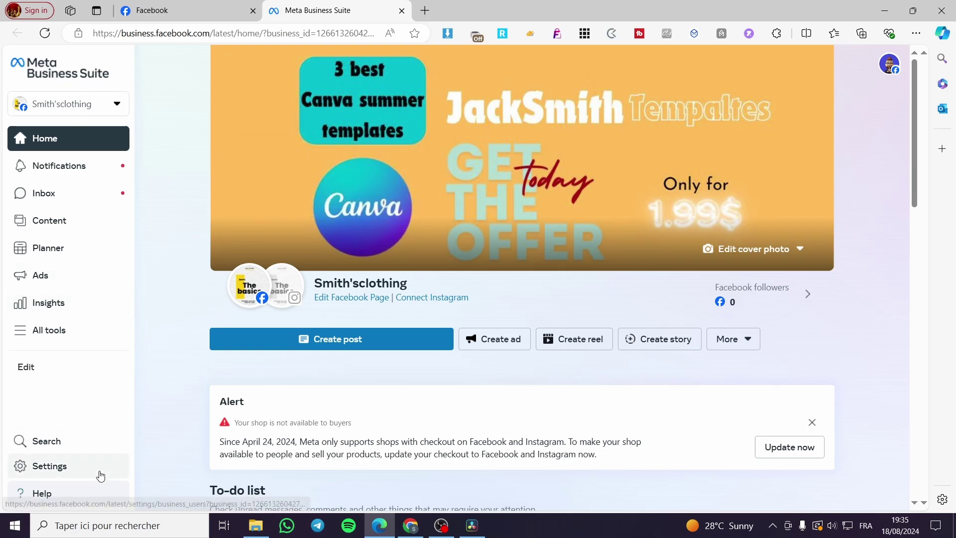
Step: Open the Catalogs section under Data Sources in the business portfolio's settings
{"action": "left_click", "coordinate": [34, 467]}
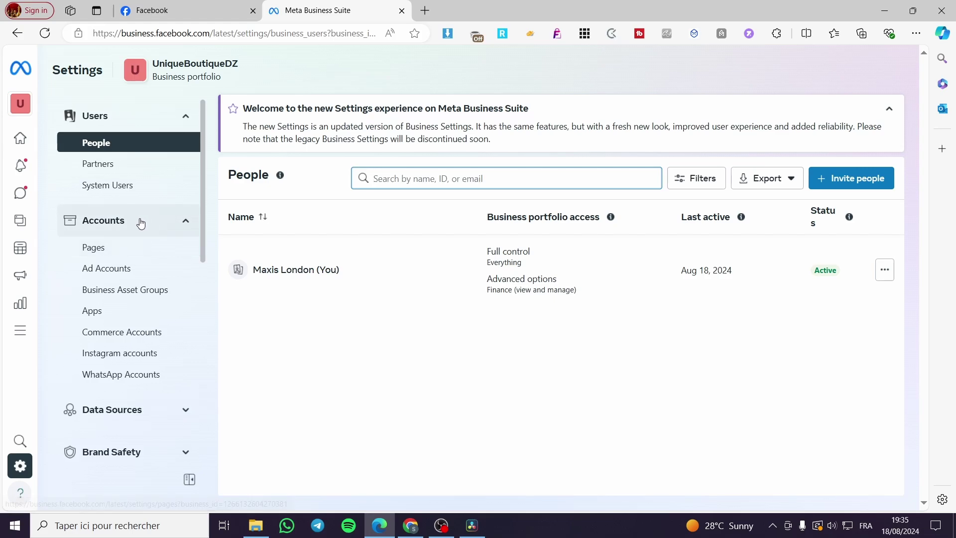
{"action": "scroll", "coordinate": [132, 227], "scroll_direction": "down", "scroll_amount": 2}
{"action": "scroll", "coordinate": [124, 249], "scroll_direction": "up", "scroll_amount": 2}
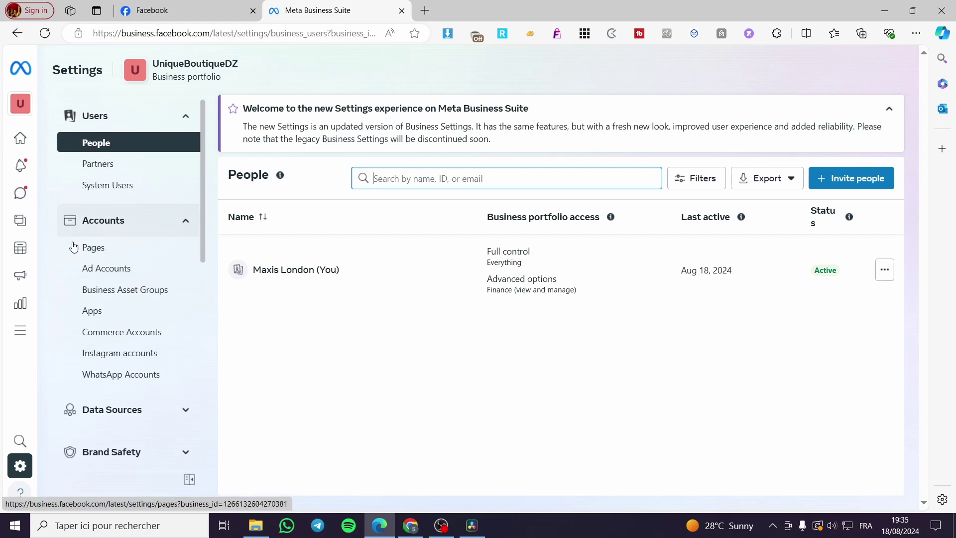
{"action": "left_click", "coordinate": [187, 412]}
{"action": "scroll", "coordinate": [135, 252], "scroll_direction": "down", "scroll_amount": 4}
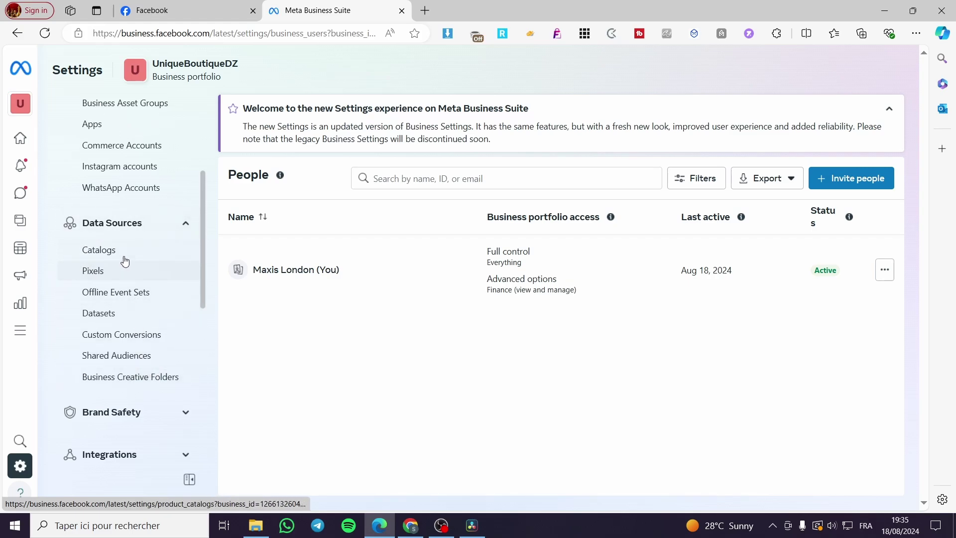
{"action": "left_click", "coordinate": [92, 251]}
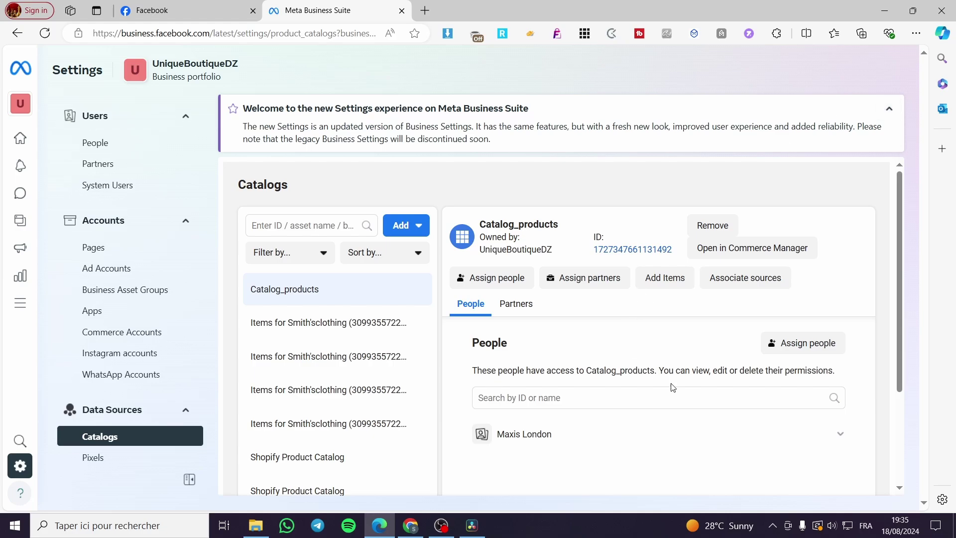
Step: Look over the existing catalogs and start creating a new catalog for the business
{"action": "scroll", "coordinate": [667, 392], "scroll_direction": "down", "scroll_amount": 3}
{"action": "scroll", "coordinate": [355, 384], "scroll_direction": "up", "scroll_amount": 1}
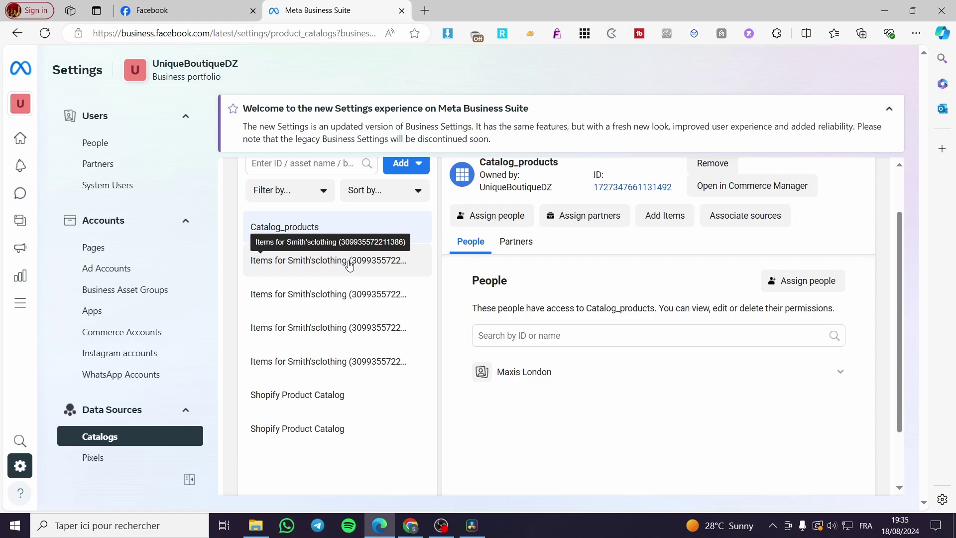
{"action": "scroll", "coordinate": [381, 279], "scroll_direction": "up", "scroll_amount": 2}
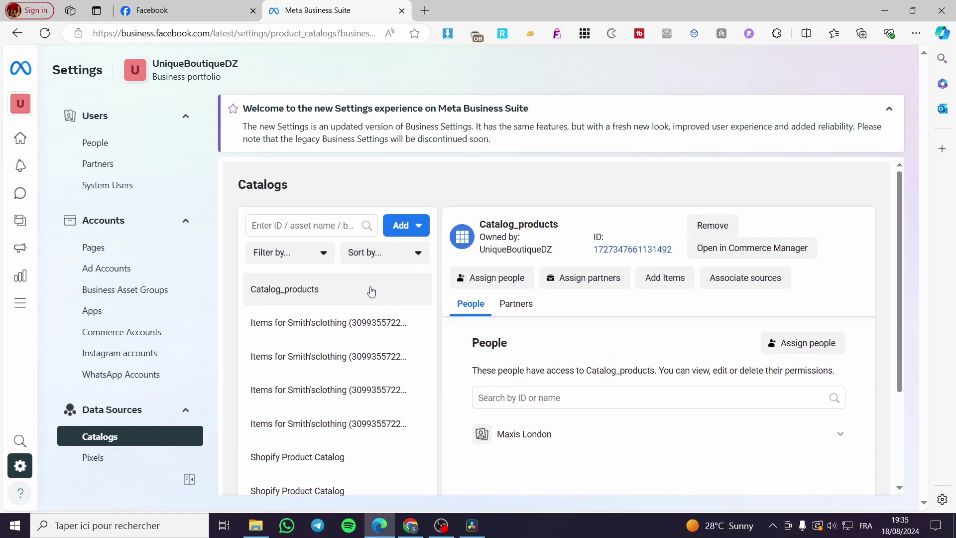
{"action": "left_click", "coordinate": [416, 228]}
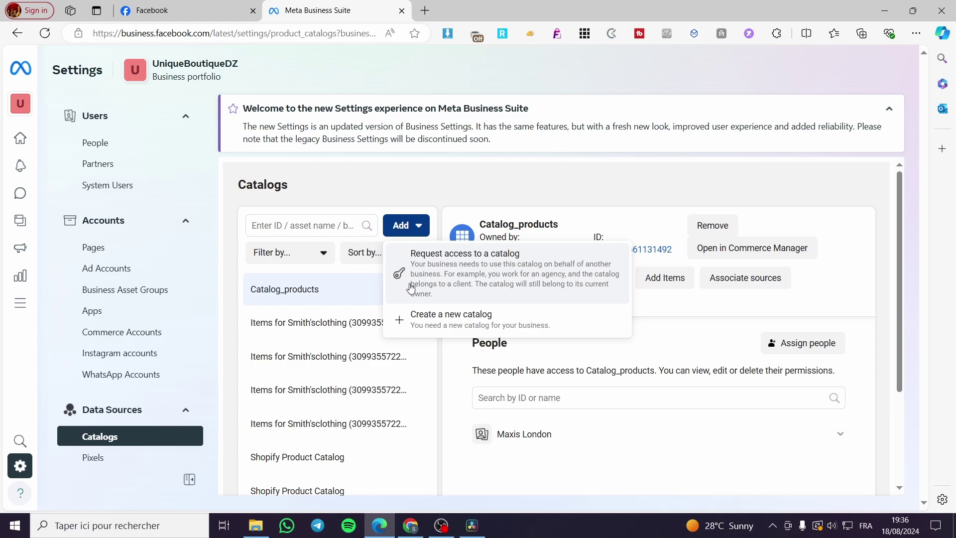
{"action": "left_click", "coordinate": [444, 323]}
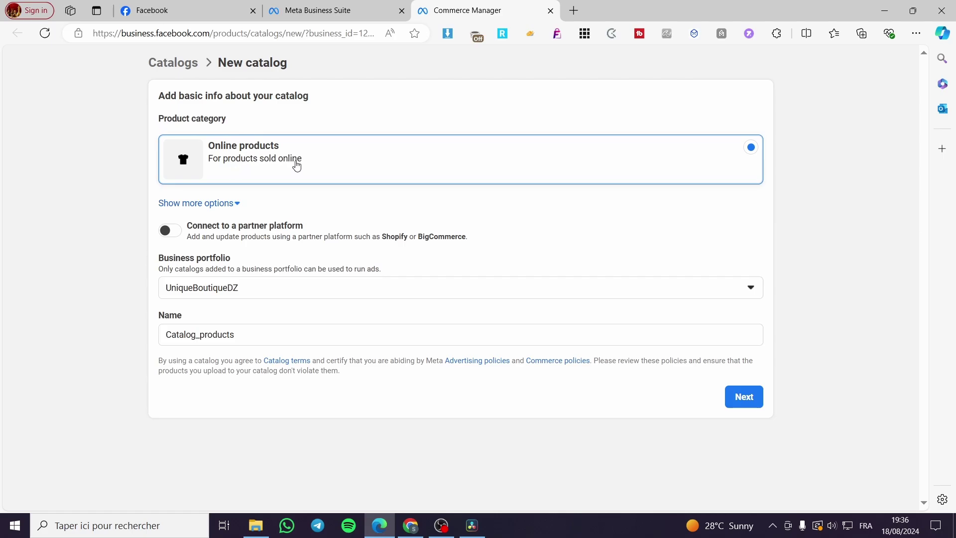
Step: Review the additional product category options for the new catalog, from local products to auto, and collapse them again
{"action": "left_click", "coordinate": [228, 203]}
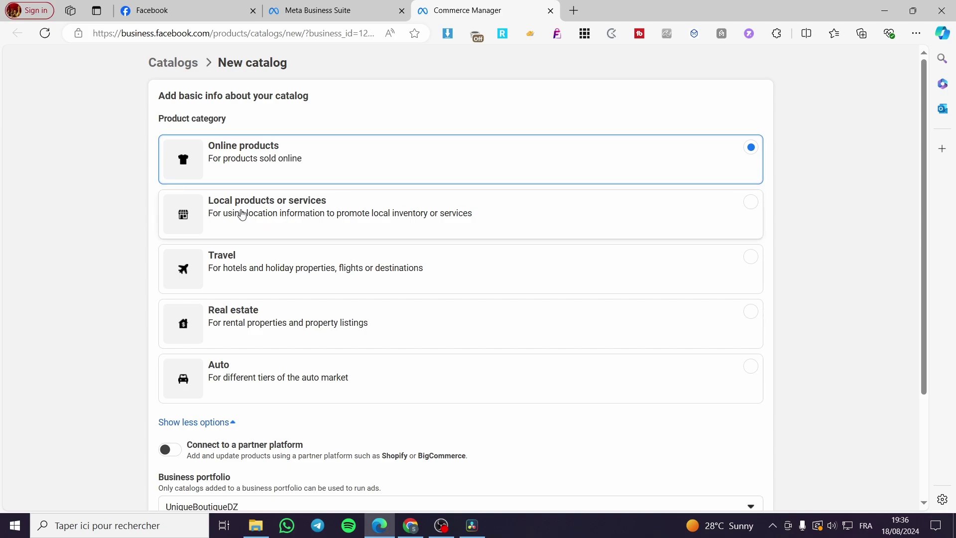
{"action": "scroll", "coordinate": [277, 256], "scroll_direction": "down", "scroll_amount": 1}
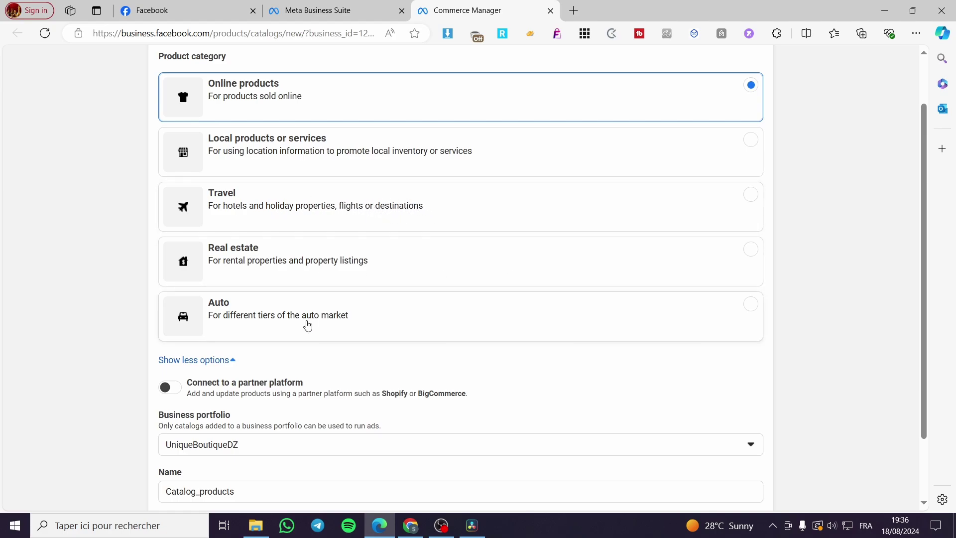
{"action": "left_click", "coordinate": [227, 360]}
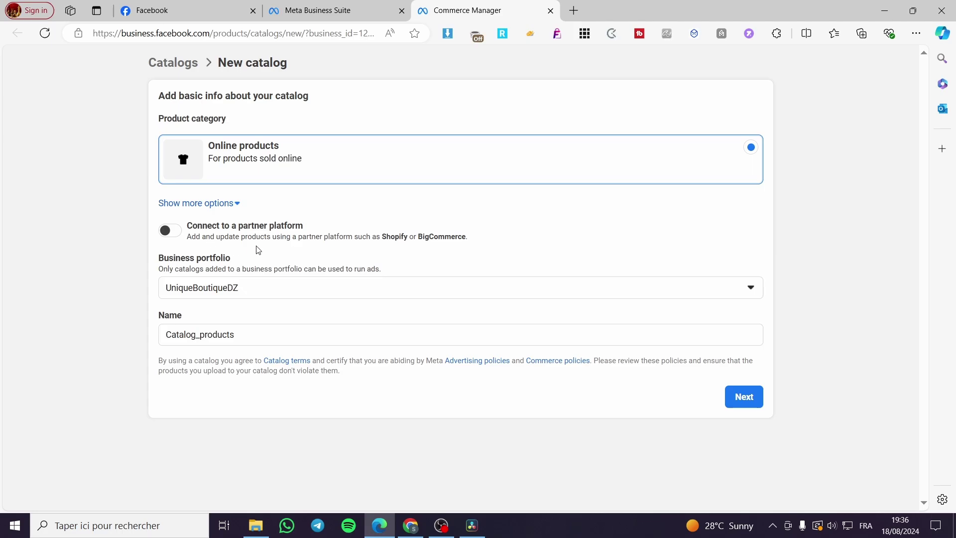
Step: Review the partner platforms the catalog can connect to, from Shopify to Magento, and leave the partner connection turned off
{"action": "left_click", "coordinate": [176, 234]}
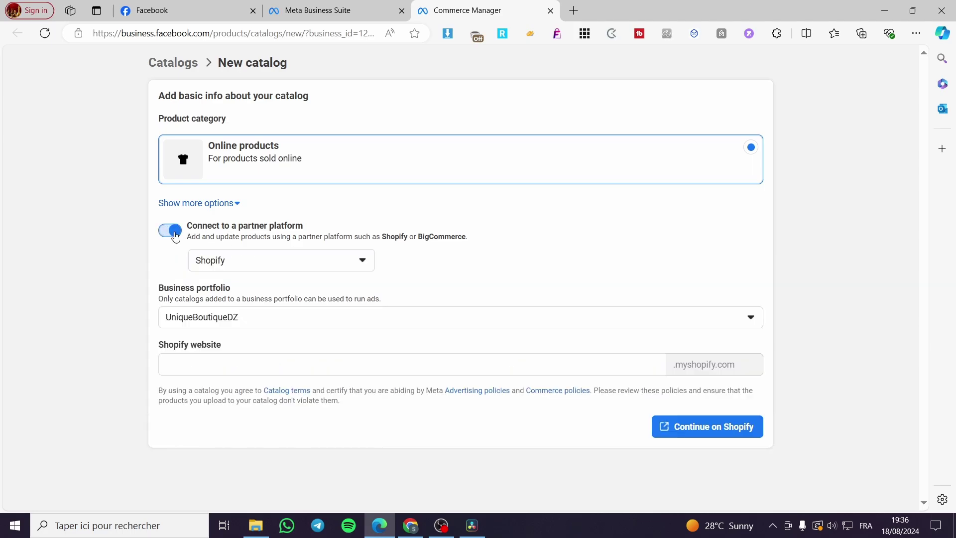
{"action": "left_click", "coordinate": [363, 261]}
{"action": "scroll", "coordinate": [348, 311], "scroll_direction": "down", "scroll_amount": 1}
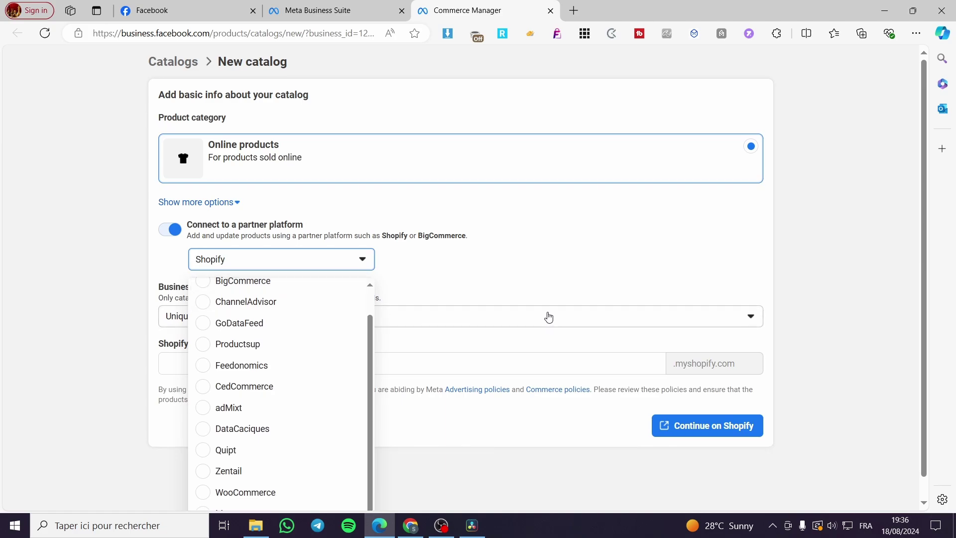
{"action": "scroll", "coordinate": [548, 316], "scroll_direction": "down", "scroll_amount": 1}
{"action": "scroll", "coordinate": [279, 318], "scroll_direction": "up", "scroll_amount": 1}
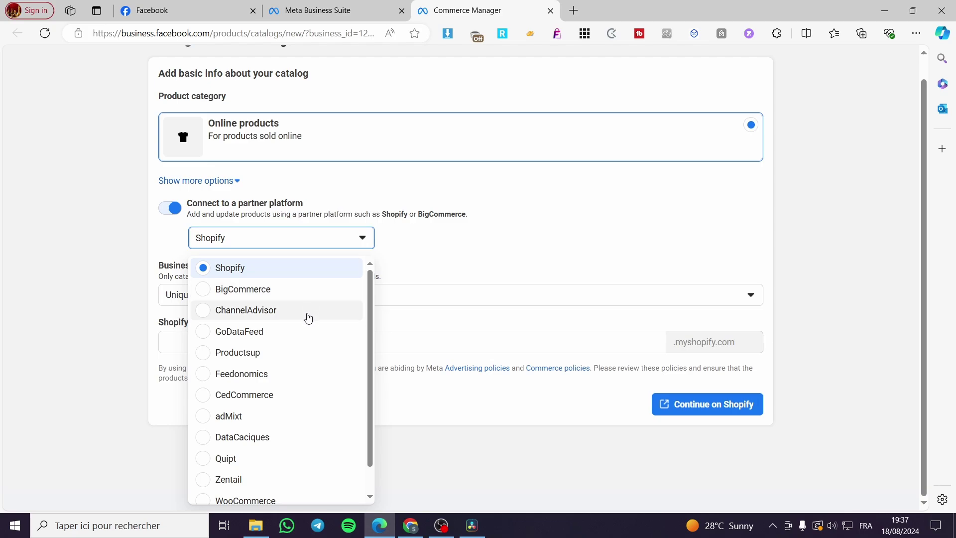
{"action": "scroll", "coordinate": [309, 320], "scroll_direction": "down", "scroll_amount": 1}
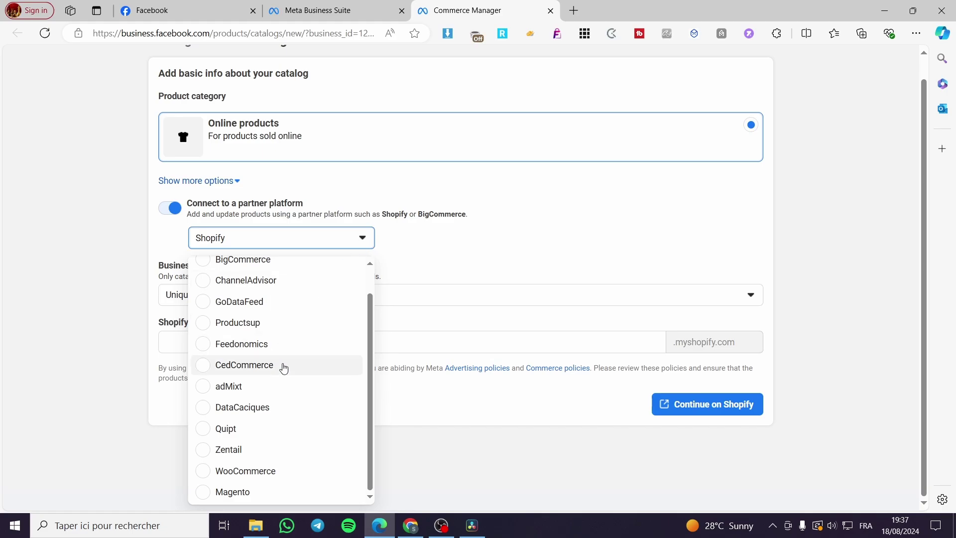
{"action": "scroll", "coordinate": [308, 359], "scroll_direction": "up", "scroll_amount": 1}
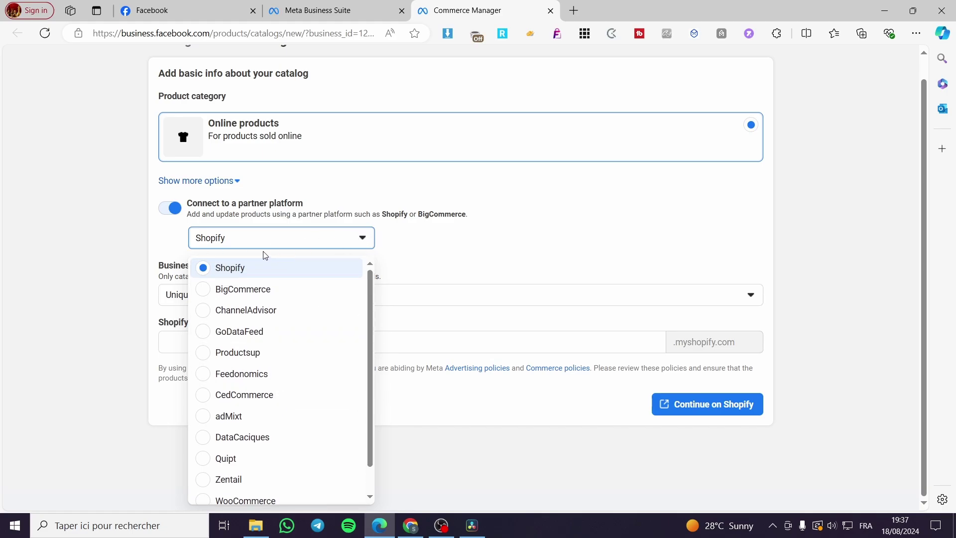
{"action": "left_click", "coordinate": [230, 271]}
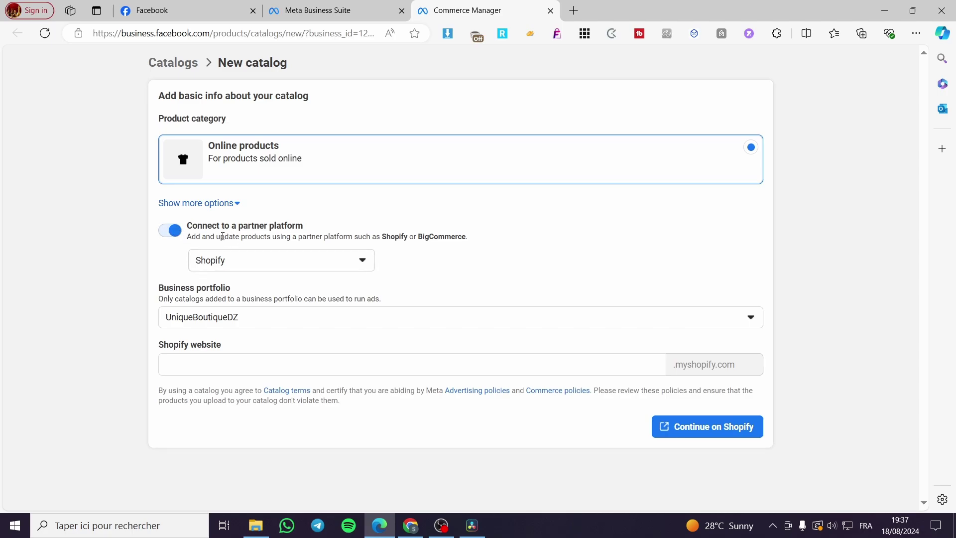
{"action": "left_click", "coordinate": [371, 269]}
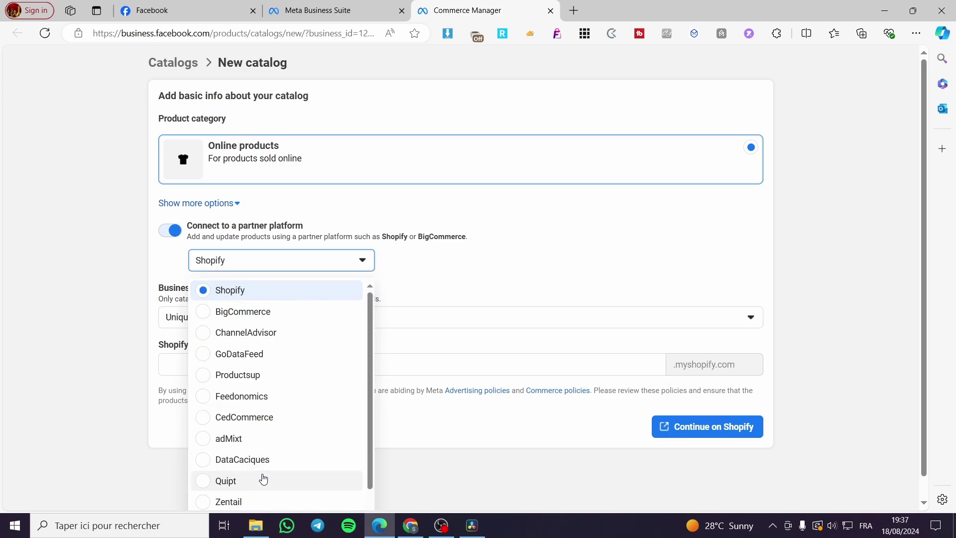
{"action": "left_click", "coordinate": [170, 230]}
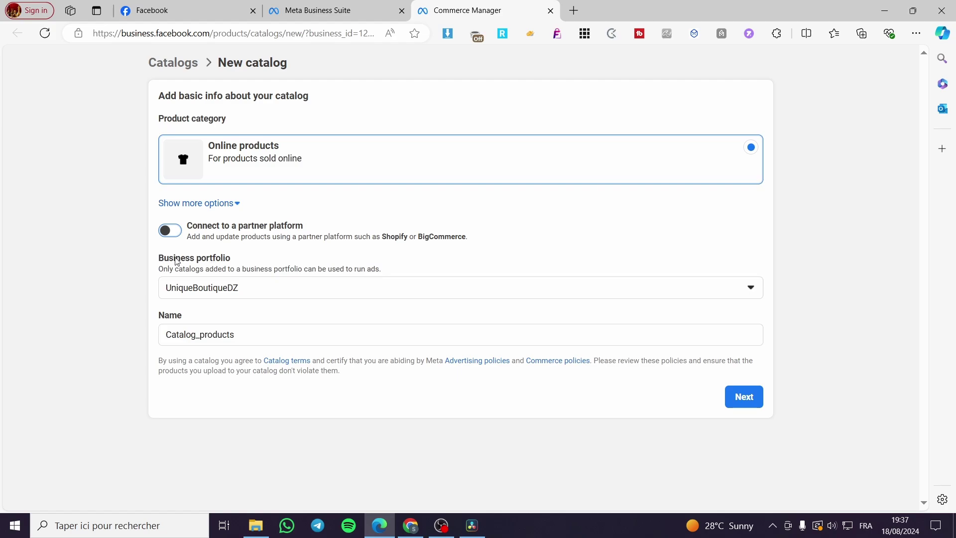
Step: Keep UniqueBoutiqueDZ as the business portfolio, name the catalog "Testing Catalog" and continue to event tracking
{"action": "left_click", "coordinate": [393, 293]}
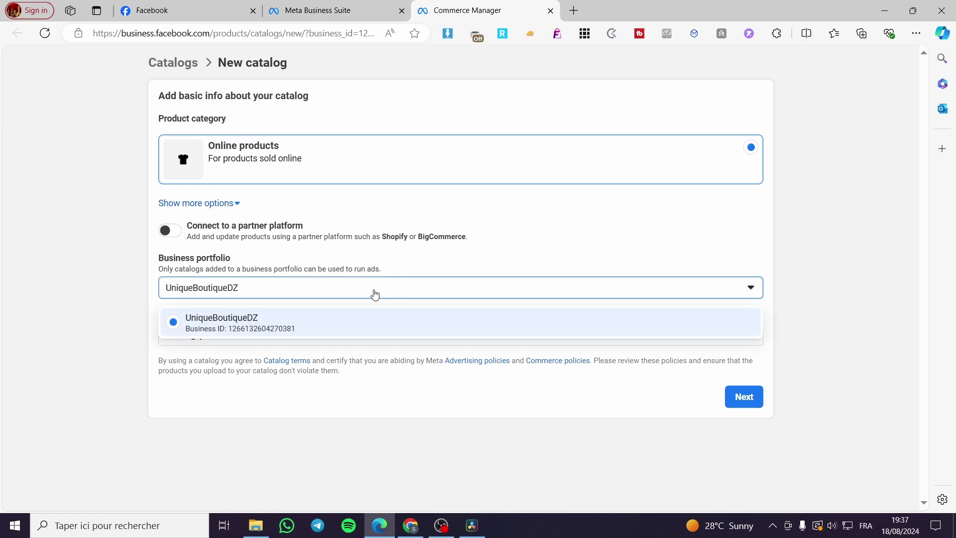
{"action": "left_click", "coordinate": [397, 278]}
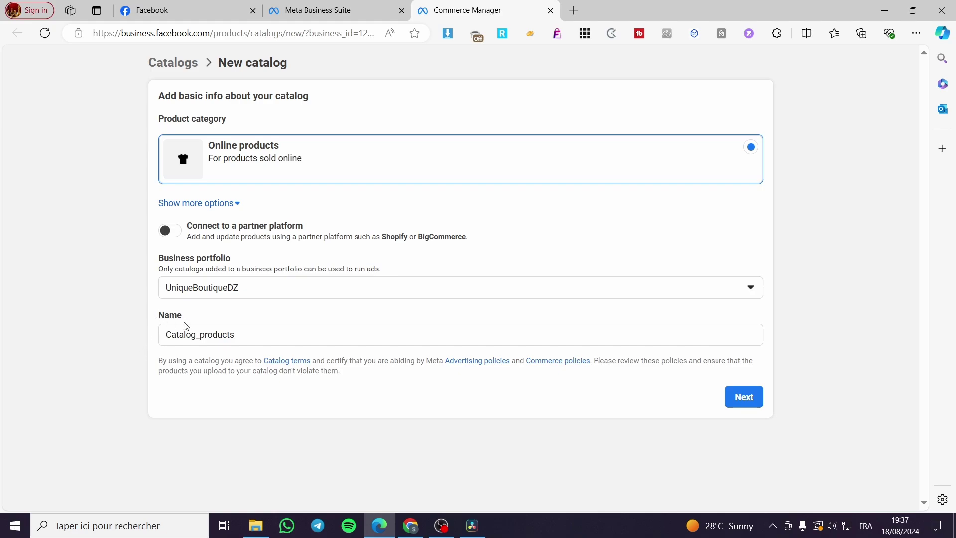
{"action": "left_click_drag", "start_coordinate": [264, 337], "coordinate": [198, 334]}
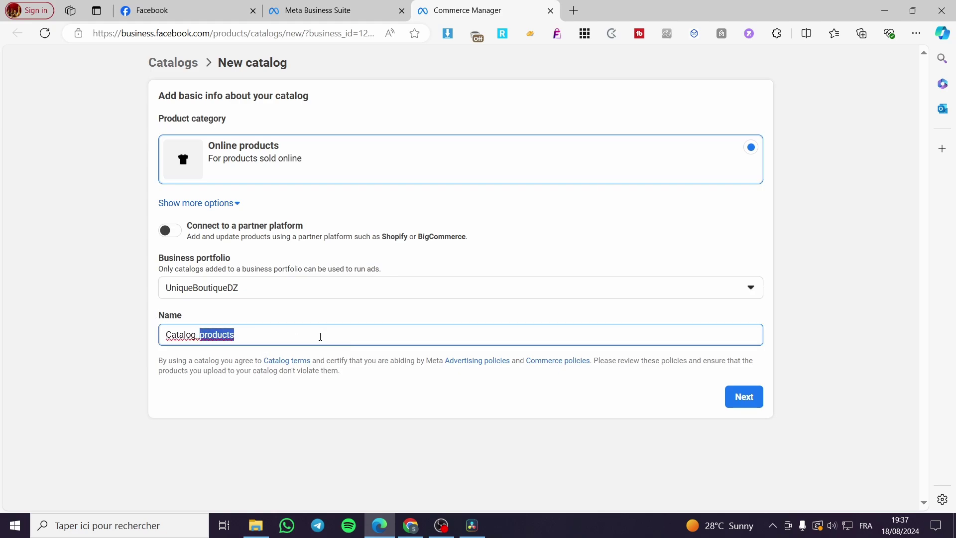
{"action": "left_click_drag", "start_coordinate": [314, 336], "coordinate": [146, 344]}
{"action": "type", "text": "T"}
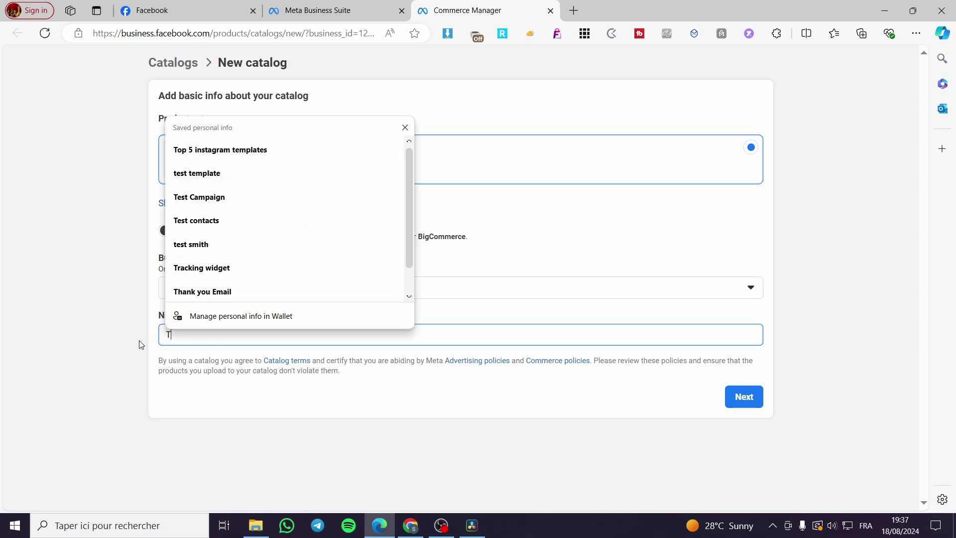
{"action": "type", "text": "esting Catalog"}
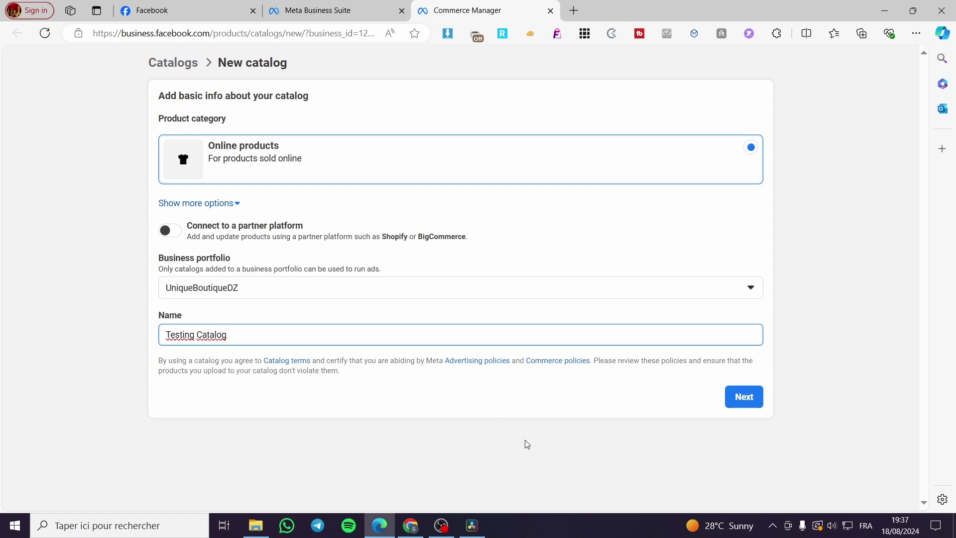
{"action": "left_click", "coordinate": [753, 403]}
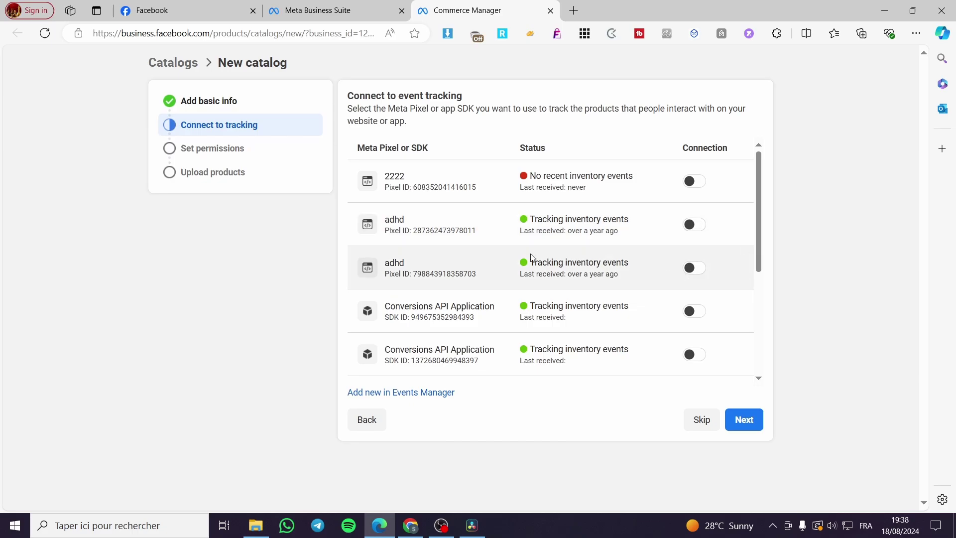
Step: Connect only UniqueBoutiqueDZ's pixel to the catalog for event tracking and continue to the permissions
{"action": "scroll", "coordinate": [640, 256], "scroll_direction": "down", "scroll_amount": 4}
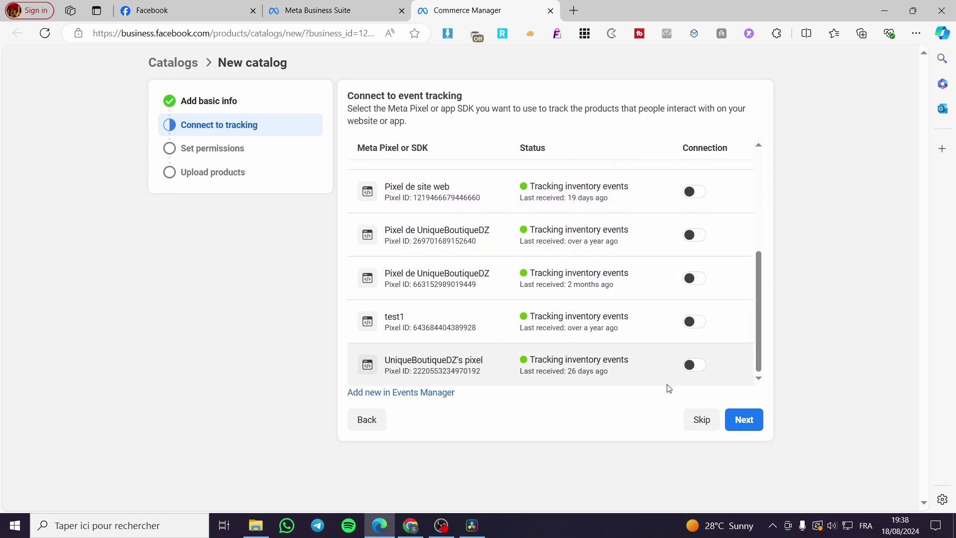
{"action": "left_click", "coordinate": [695, 365]}
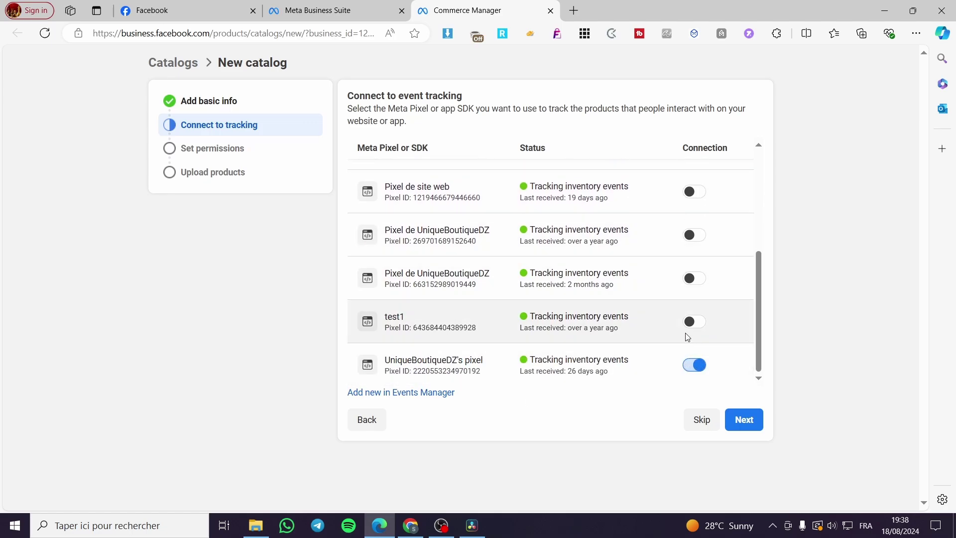
{"action": "left_click", "coordinate": [694, 322]}
{"action": "left_click", "coordinate": [694, 321]}
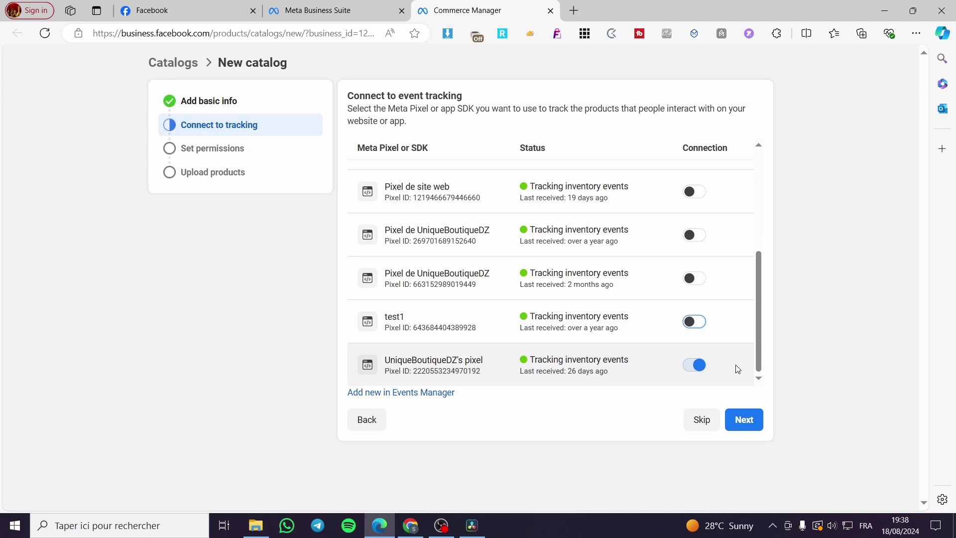
{"action": "left_click", "coordinate": [756, 424]}
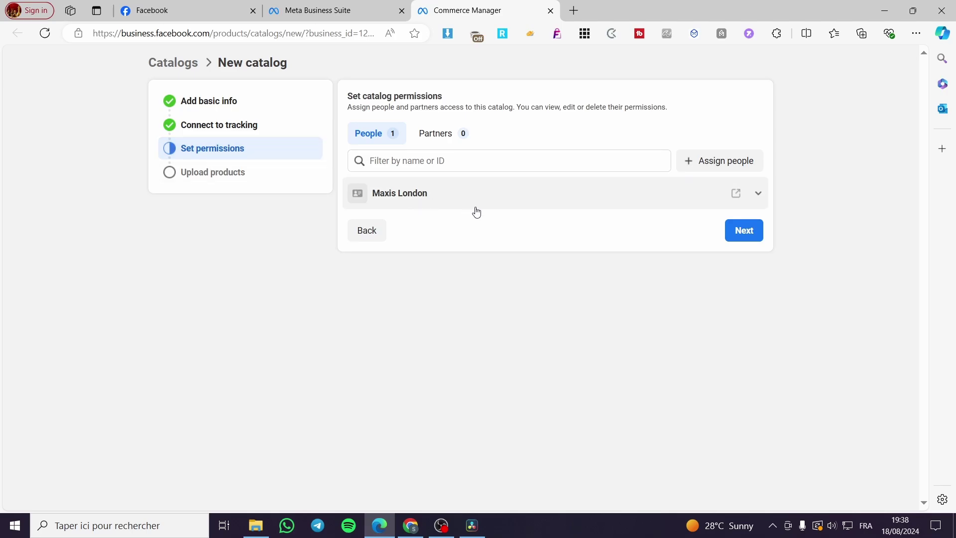
Step: Review the assigned person's partial access and full control permissions for the catalog, then continue to the product upload
{"action": "left_click", "coordinate": [758, 195]}
{"action": "double_click", "coordinate": [762, 198]}
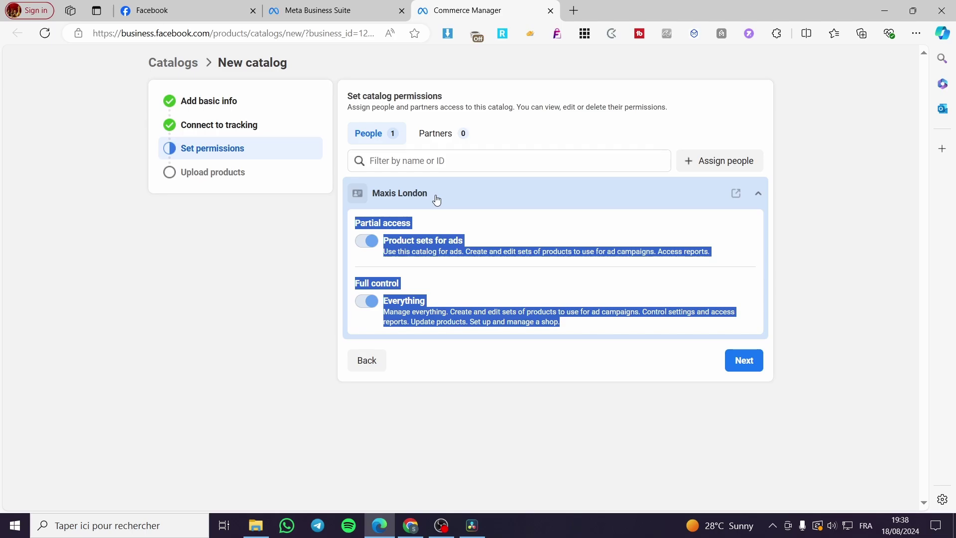
{"action": "left_click", "coordinate": [295, 265]}
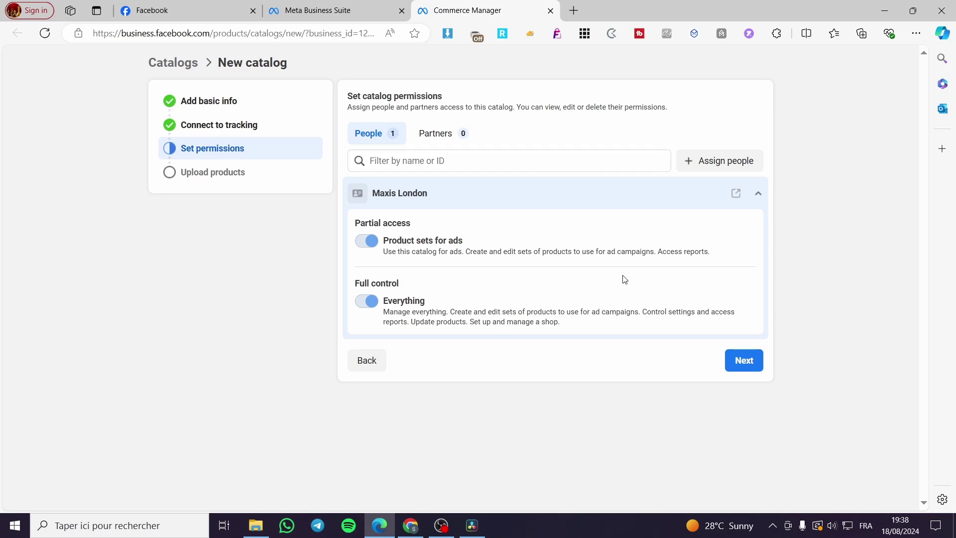
{"action": "left_click", "coordinate": [758, 193]}
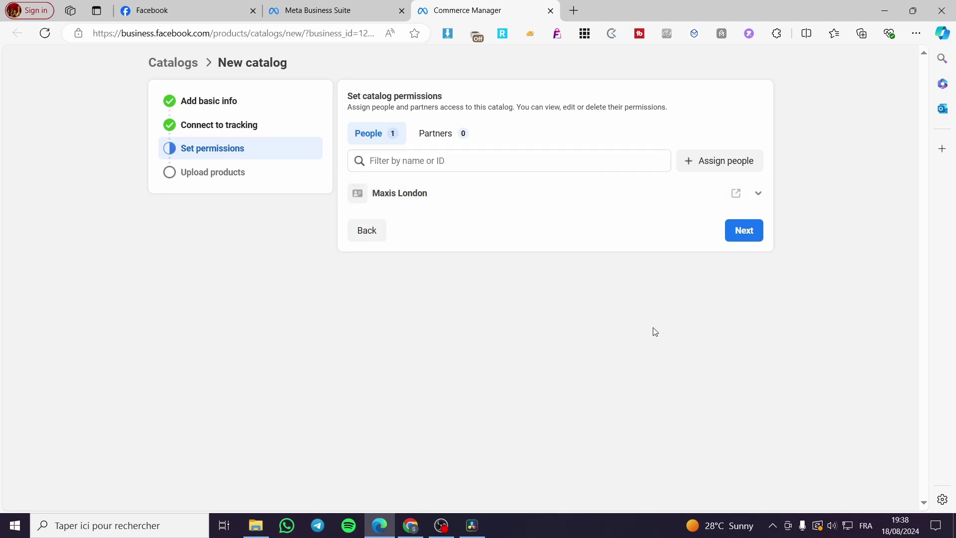
{"action": "left_click", "coordinate": [742, 241]}
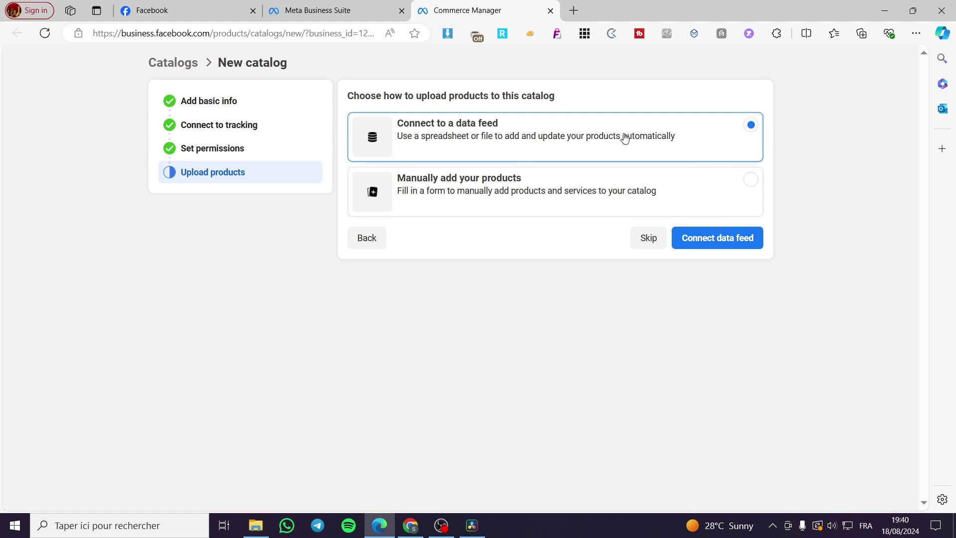
Step: Start connecting a data feed, keeping the Commerce Manager format and the URL or Google Sheets upload method
{"action": "left_click", "coordinate": [737, 246]}
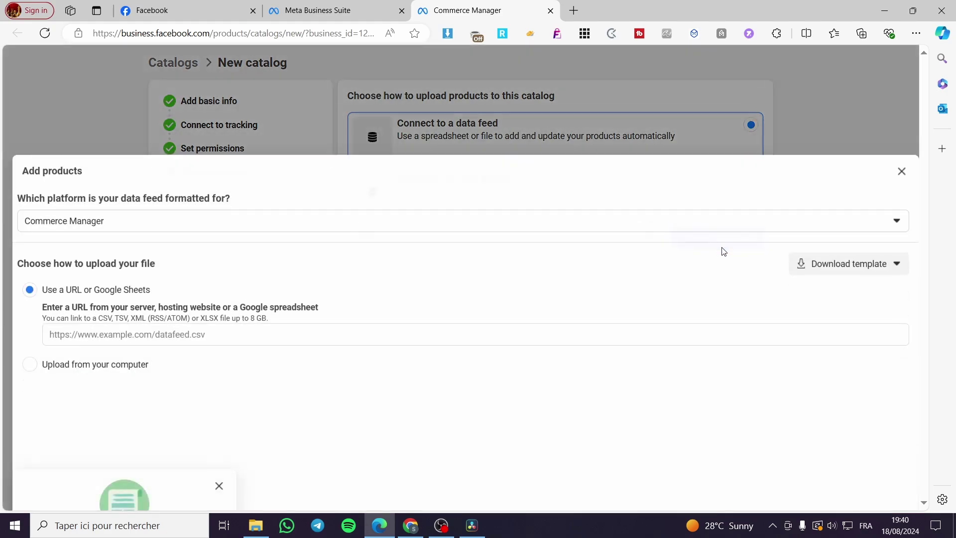
{"action": "left_click", "coordinate": [75, 142]}
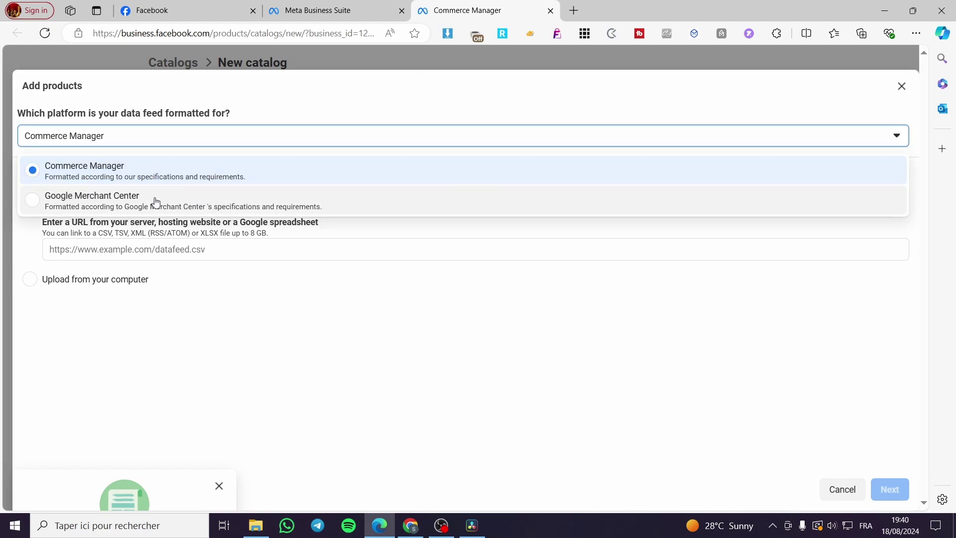
{"action": "left_click", "coordinate": [142, 139]}
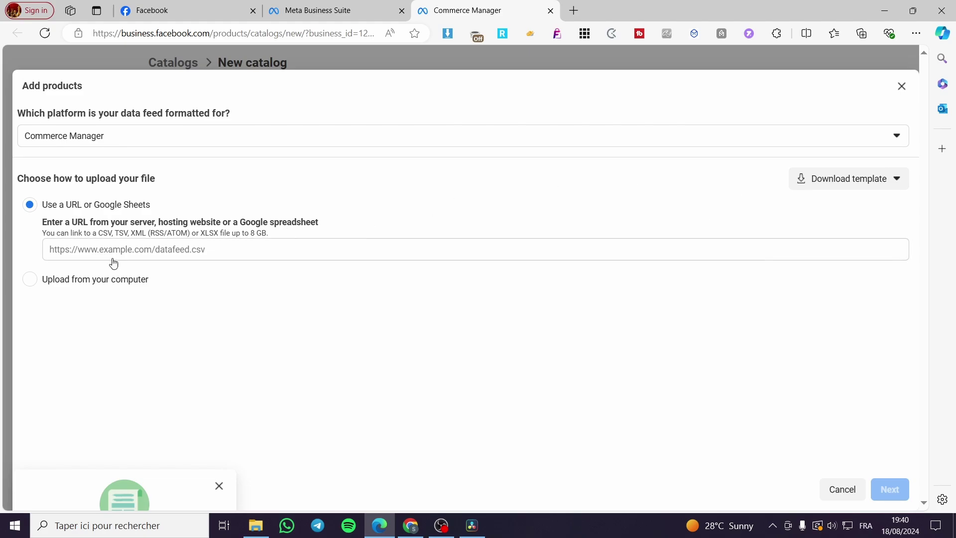
{"action": "left_click", "coordinate": [71, 249]}
{"action": "left_click", "coordinate": [60, 278]}
{"action": "left_click", "coordinate": [104, 206]}
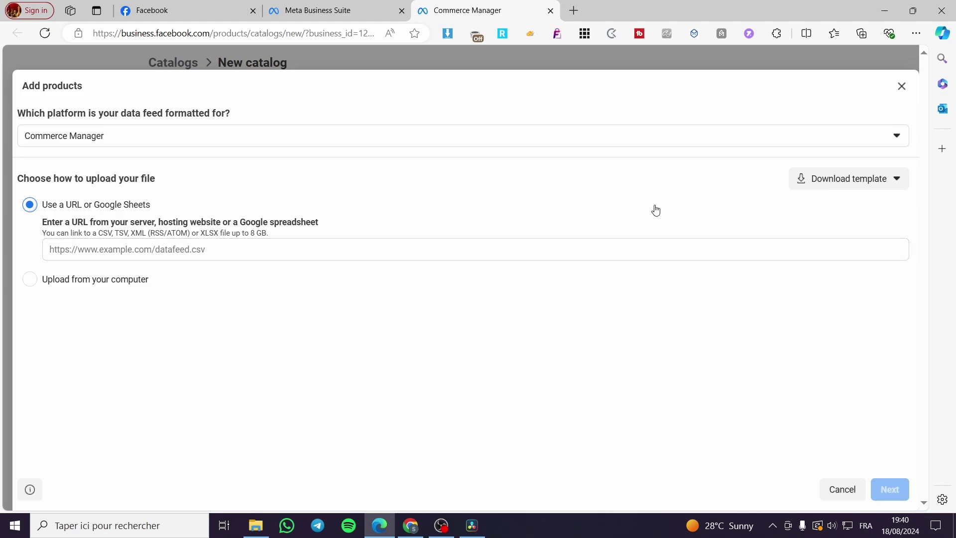
Step: Download the standard product template as an .xlsx file and open it in Excel
{"action": "left_click", "coordinate": [900, 182]}
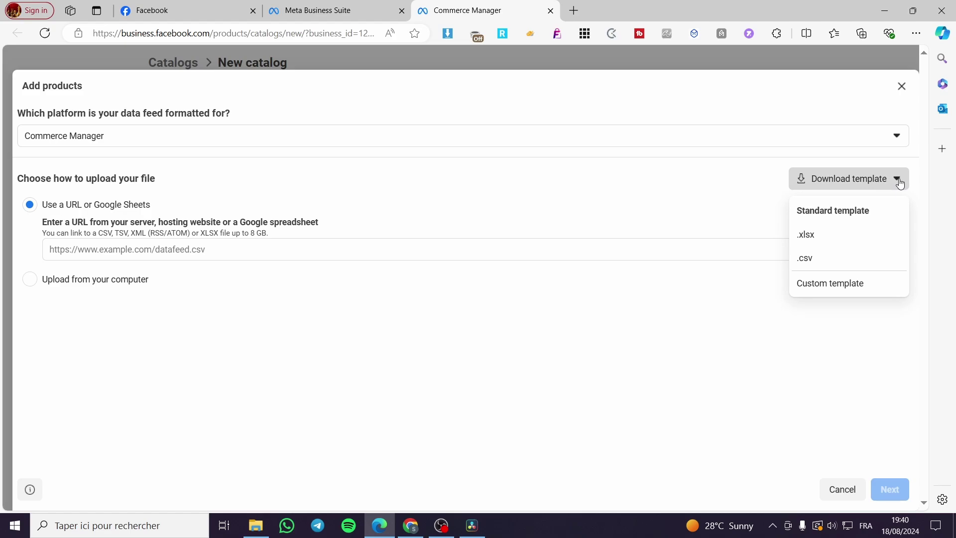
{"action": "left_click", "coordinate": [900, 182]}
{"action": "left_click", "coordinate": [819, 182]}
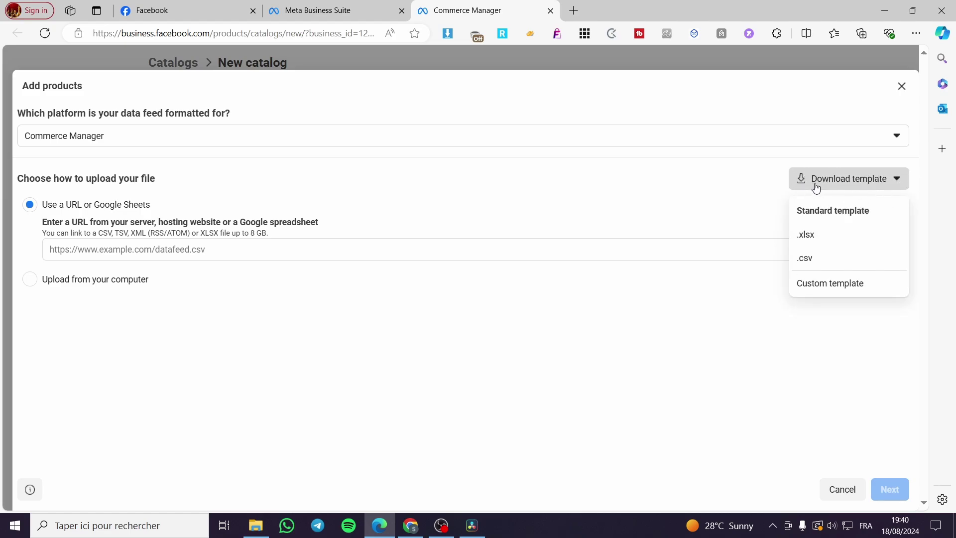
{"action": "left_click", "coordinate": [834, 239]}
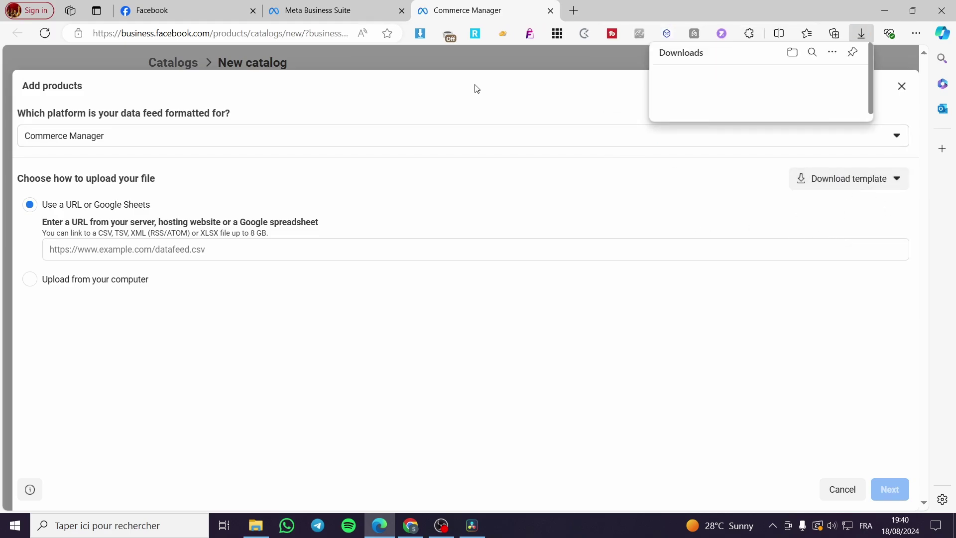
{"action": "left_click", "coordinate": [686, 85]}
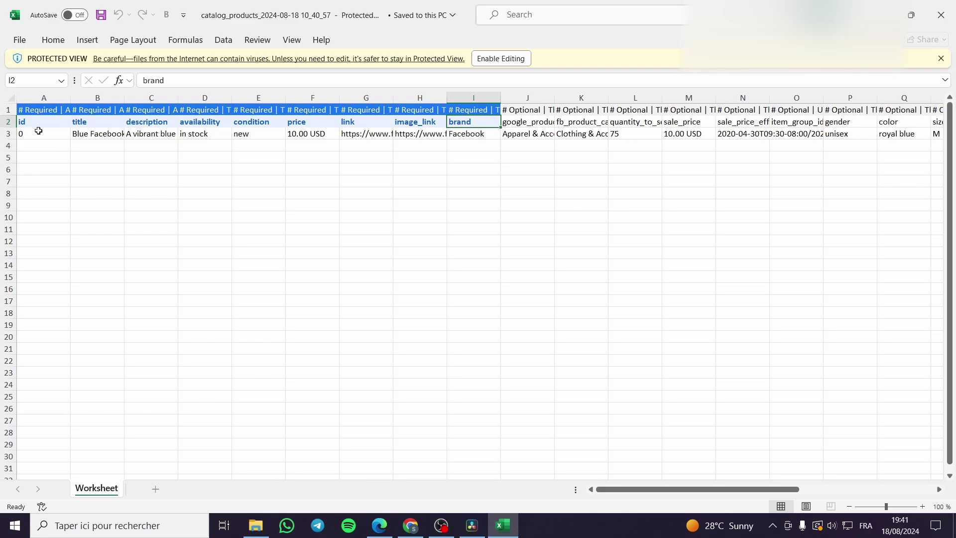
Step: Examine the template's sample product row across its required and optional fields, from title and description to sale price
{"action": "left_click", "coordinate": [88, 135]}
{"action": "left_click", "coordinate": [144, 135]}
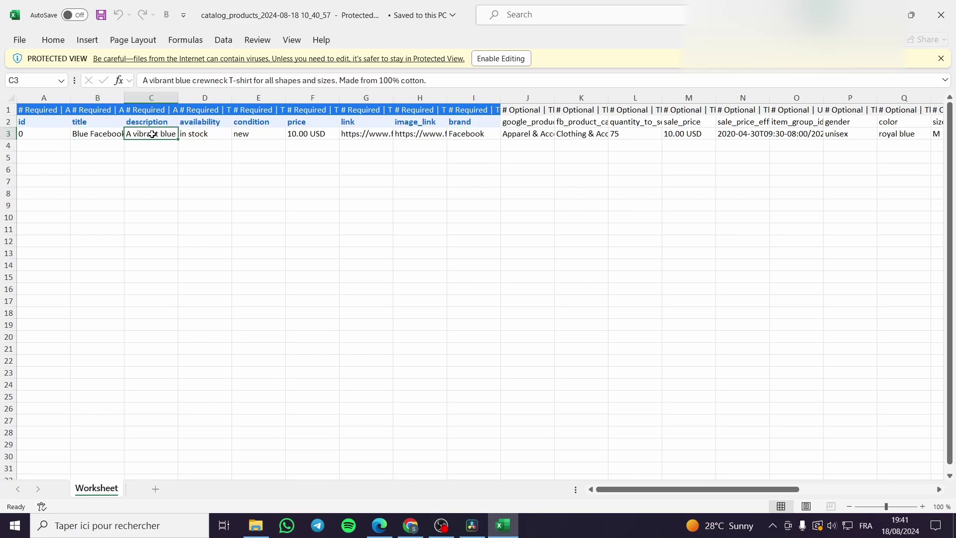
{"action": "left_click", "coordinate": [205, 138]}
{"action": "left_click", "coordinate": [260, 135]}
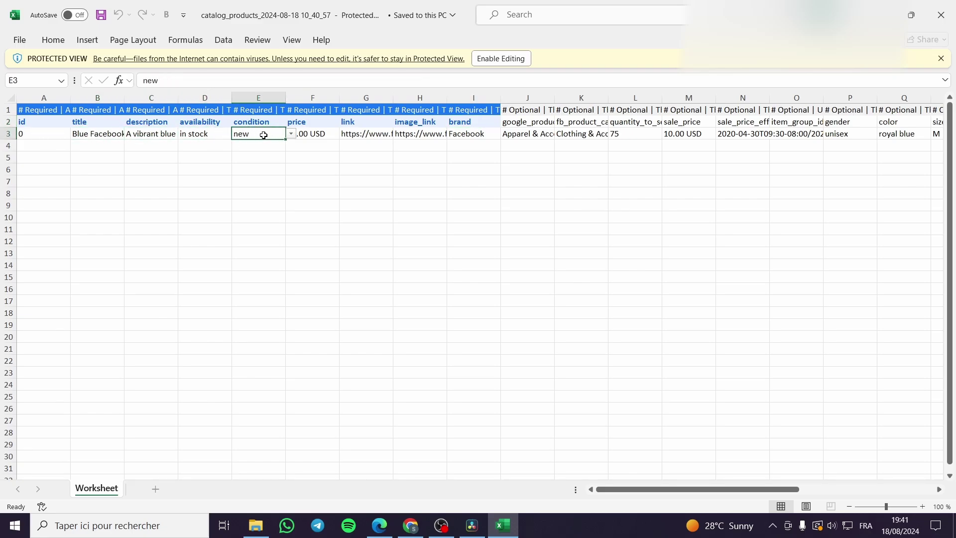
{"action": "left_click", "coordinate": [323, 134]}
{"action": "left_click", "coordinate": [371, 135]}
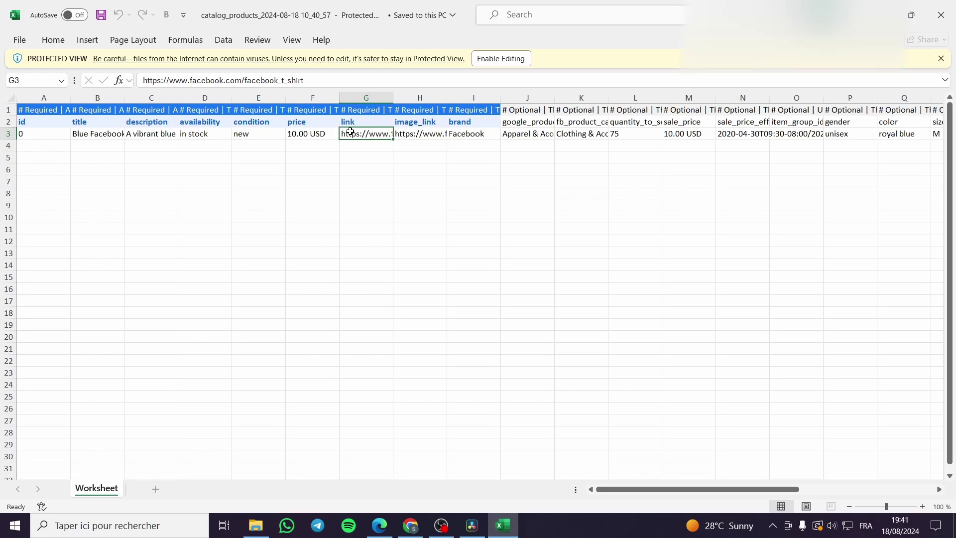
{"action": "left_click", "coordinate": [399, 138]}
{"action": "left_click", "coordinate": [450, 135]}
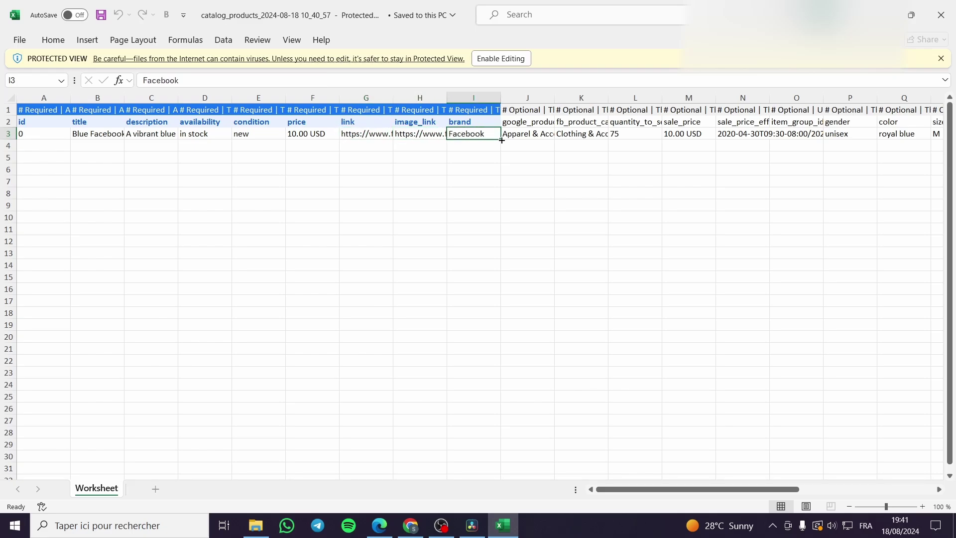
{"action": "left_click", "coordinate": [548, 137]}
{"action": "left_click", "coordinate": [596, 133]}
{"action": "left_click", "coordinate": [663, 134]}
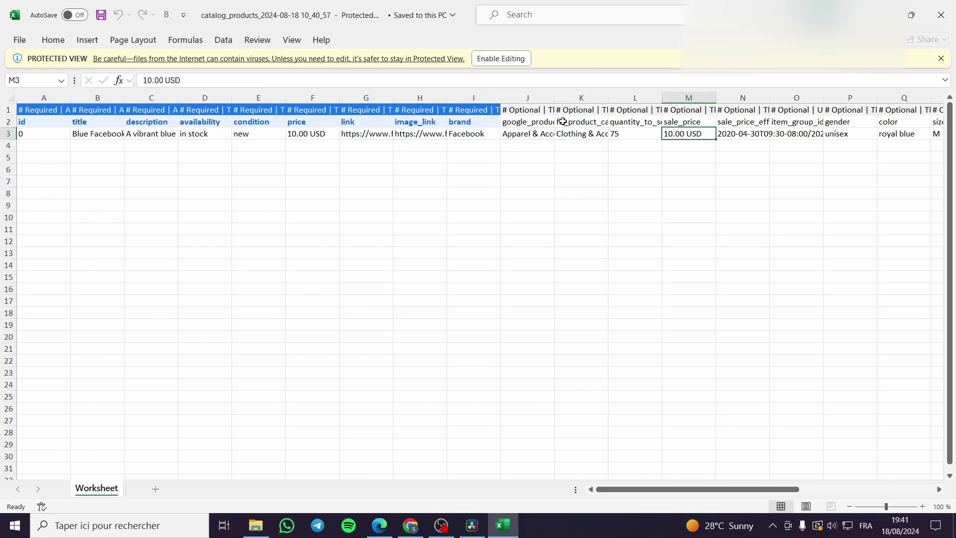
Step: Examine the template's remaining optional columns, from google_product_category to style, and the full extent of the sample product row
{"action": "left_click", "coordinate": [531, 123]}
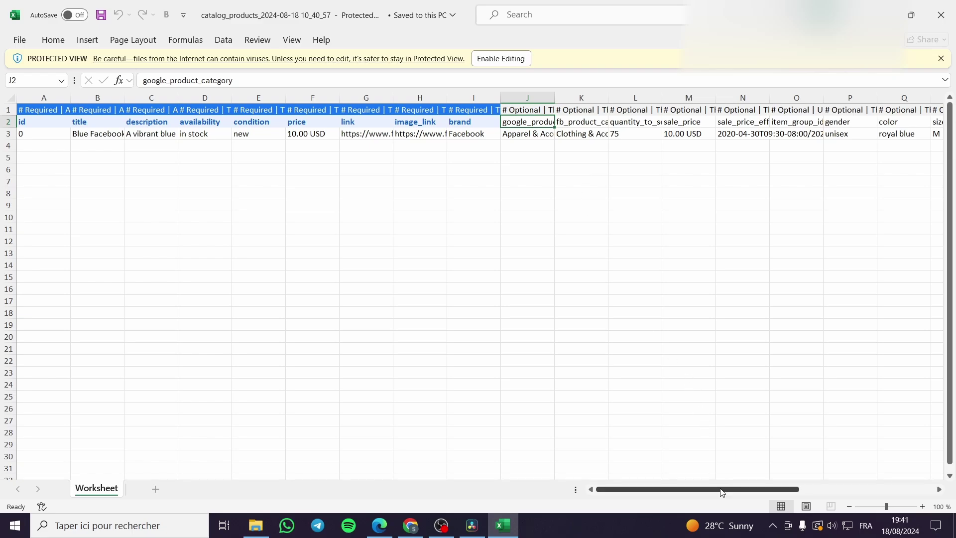
{"action": "left_click_drag", "start_coordinate": [732, 489], "coordinate": [869, 484]}
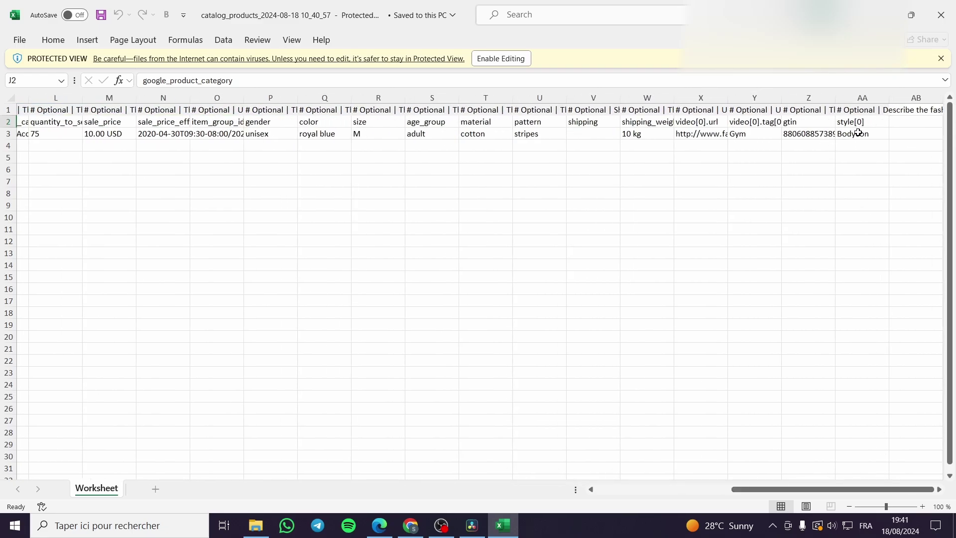
{"action": "left_click_drag", "start_coordinate": [886, 489], "coordinate": [751, 489]}
{"action": "left_click_drag", "start_coordinate": [39, 137], "coordinate": [904, 134]}
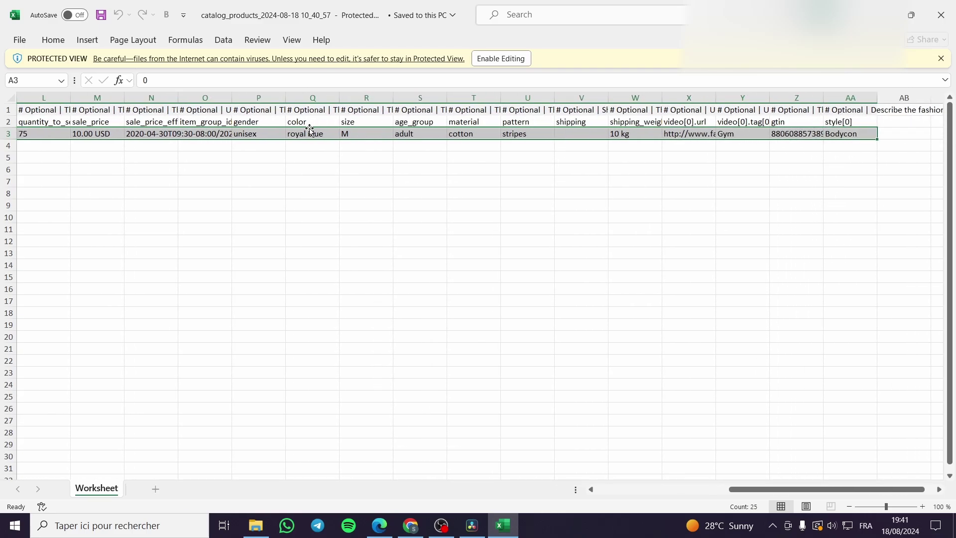
Step: Enable editing of the template and set the sample product's size to "M, L, S"
{"action": "left_click", "coordinate": [356, 133]}
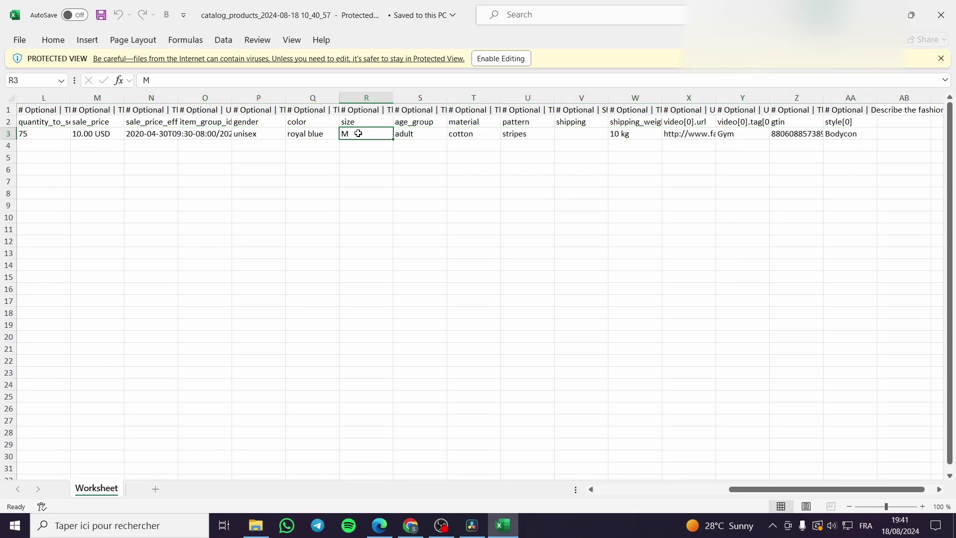
{"action": "left_click", "coordinate": [508, 59]}
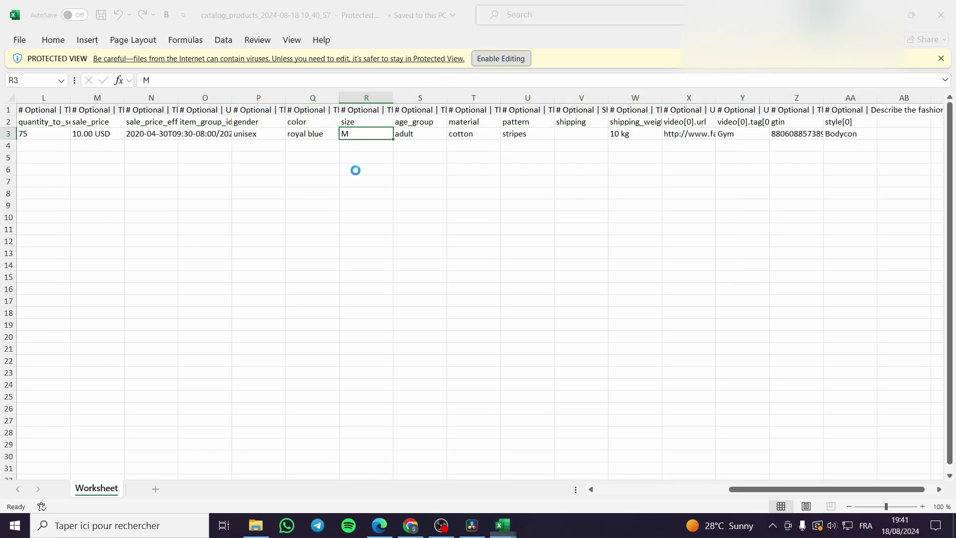
{"action": "double_click", "coordinate": [352, 184]}
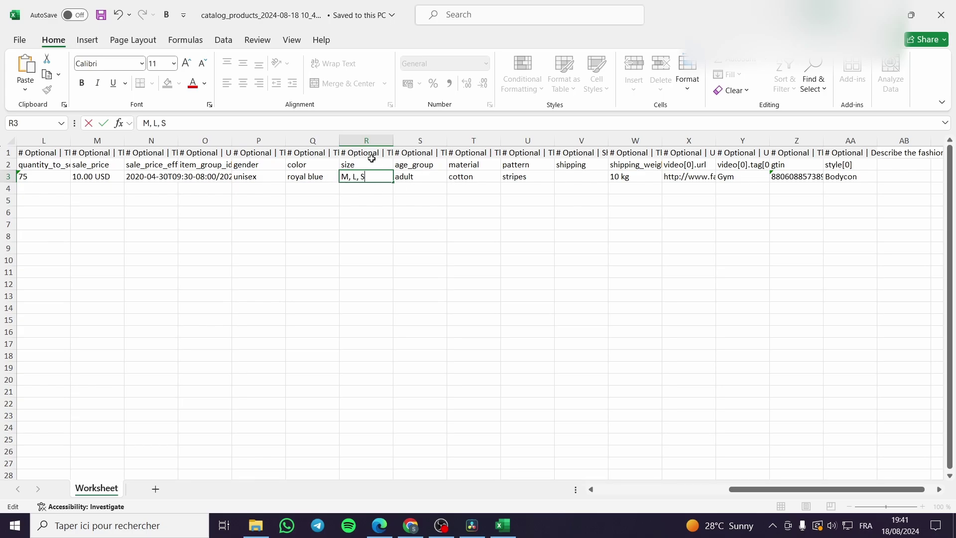
{"action": "double_click", "coordinate": [327, 176]}
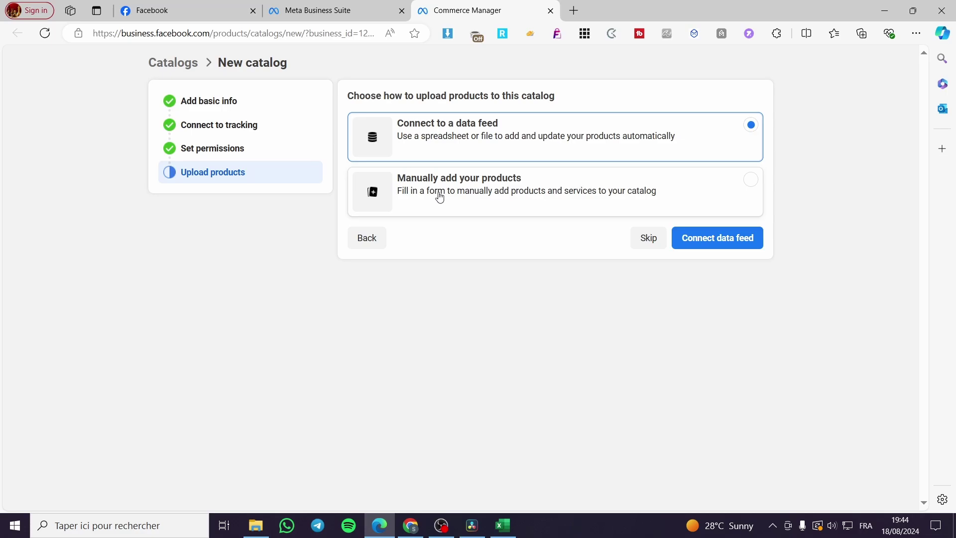
Step: In Commerce Manager, choose to add products manually and open the image and video upload for the first product
{"action": "left_click", "coordinate": [411, 195]}
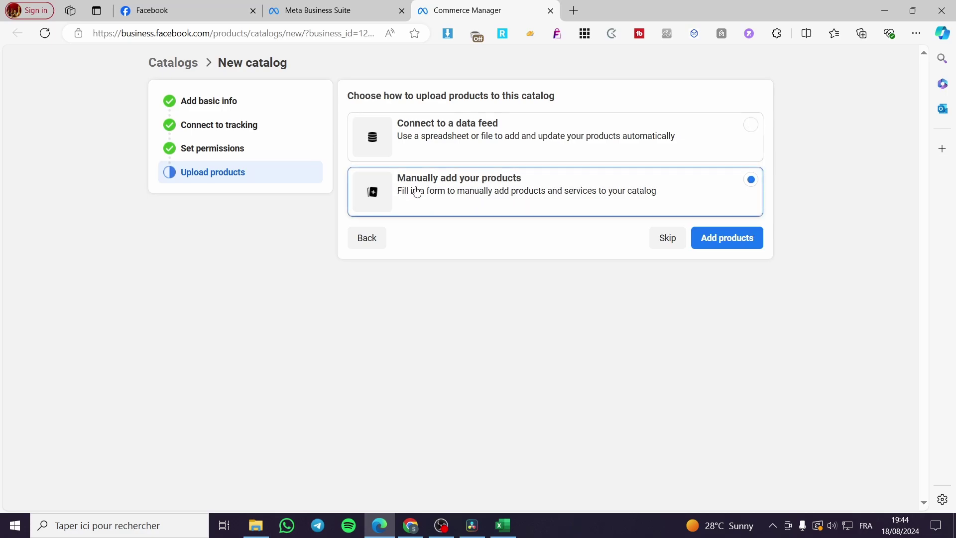
{"action": "left_click", "coordinate": [734, 246]}
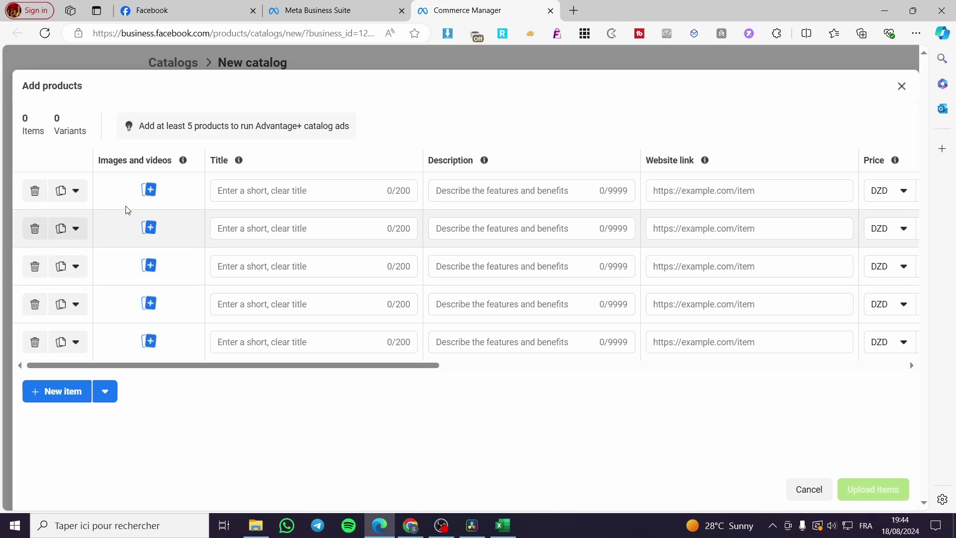
{"action": "left_click", "coordinate": [155, 192]}
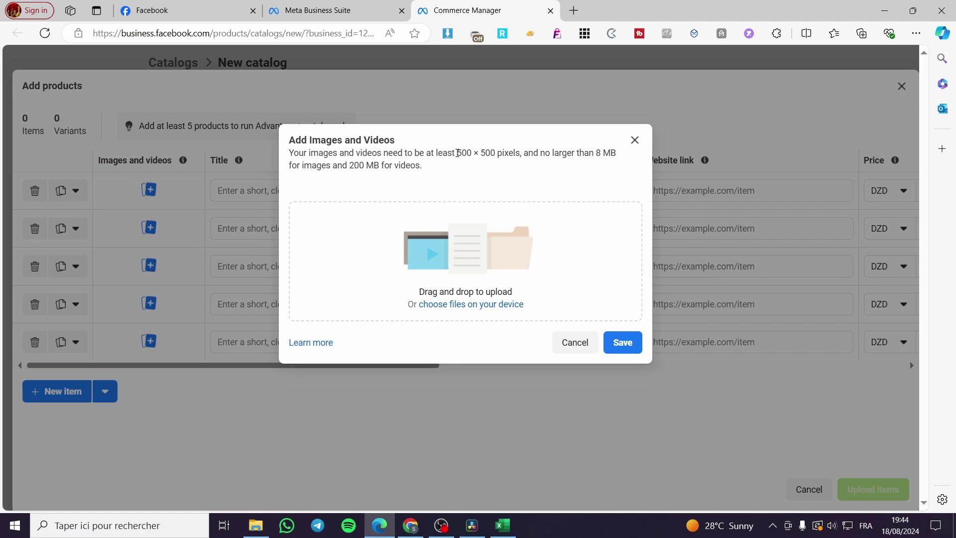
Step: Review the minimum dimensions and maximum file sizes for product images and videos, then close the upload dialog without adding files
{"action": "left_click_drag", "start_coordinate": [457, 153], "coordinate": [494, 153]}
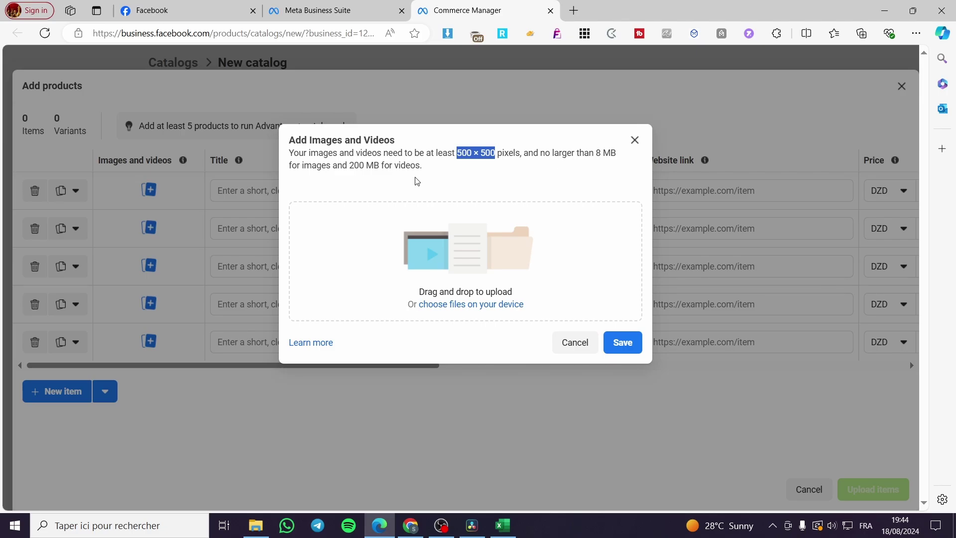
{"action": "left_click_drag", "start_coordinate": [348, 165], "coordinate": [421, 166]}
{"action": "left_click", "coordinate": [535, 179]}
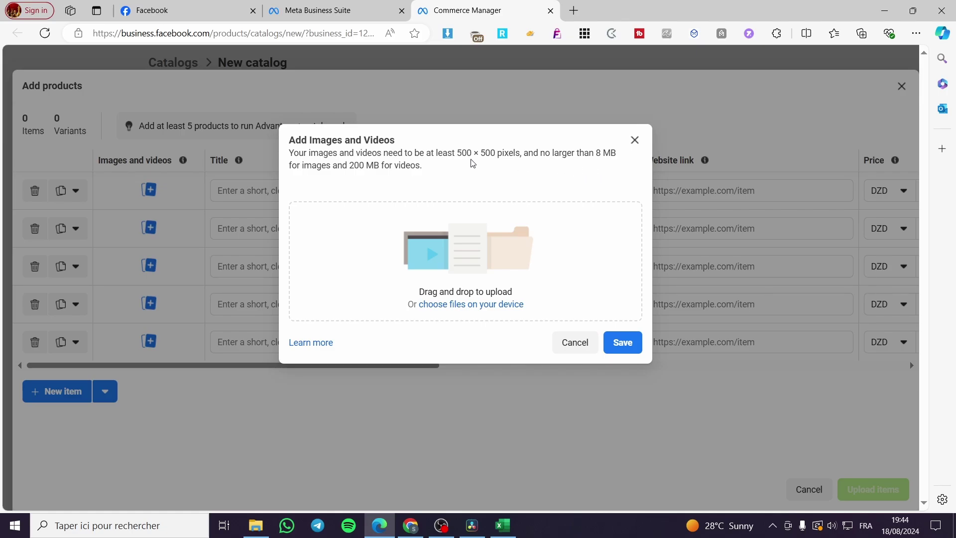
{"action": "left_click_drag", "start_coordinate": [457, 152], "coordinate": [497, 153]}
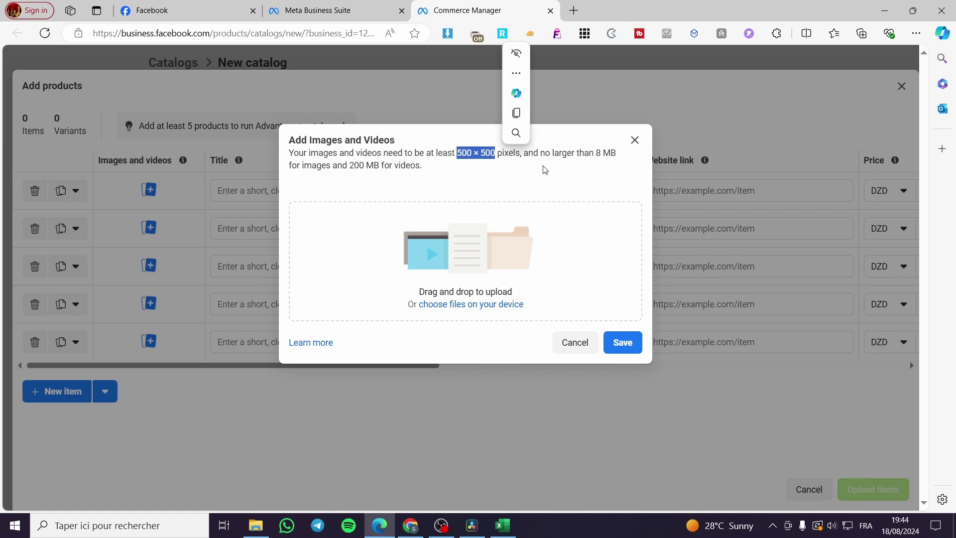
{"action": "left_click", "coordinate": [568, 139]}
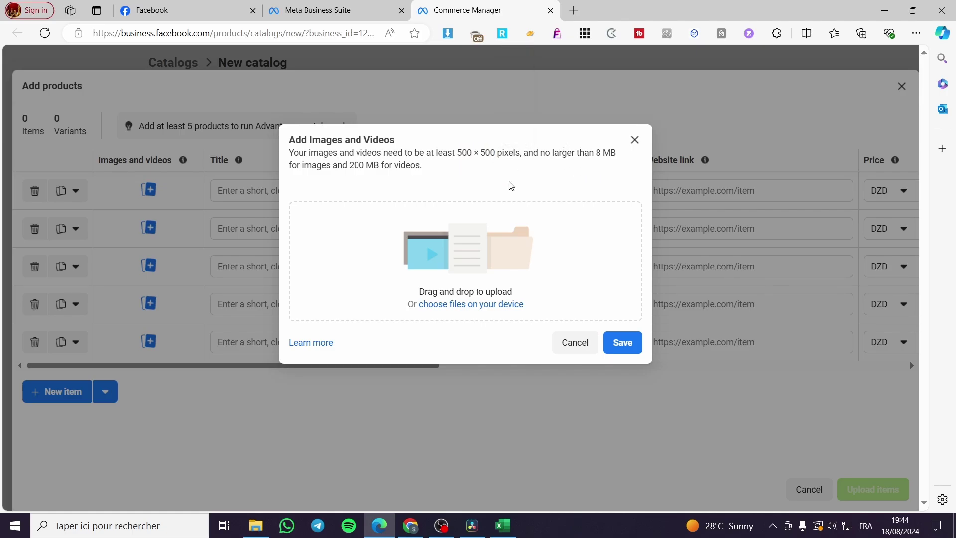
{"action": "left_click", "coordinate": [634, 139]}
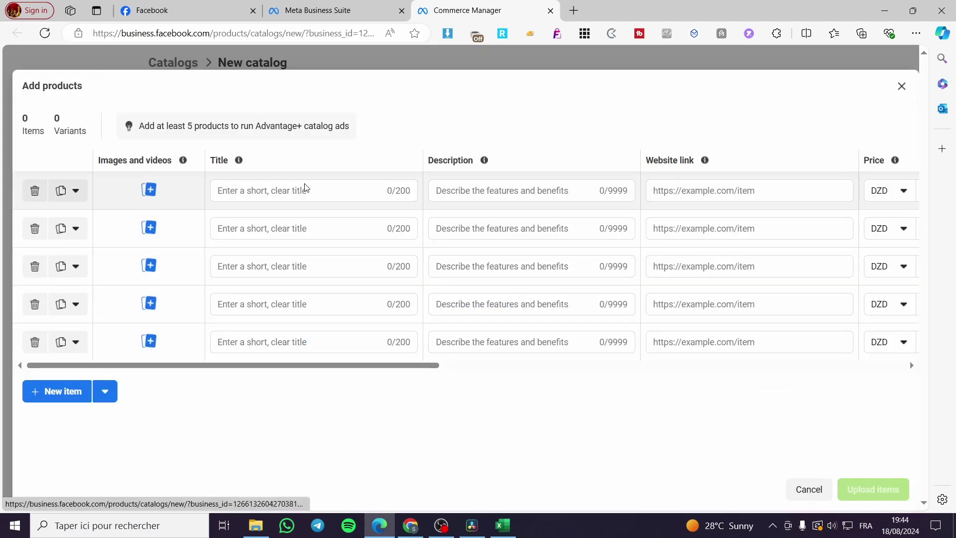
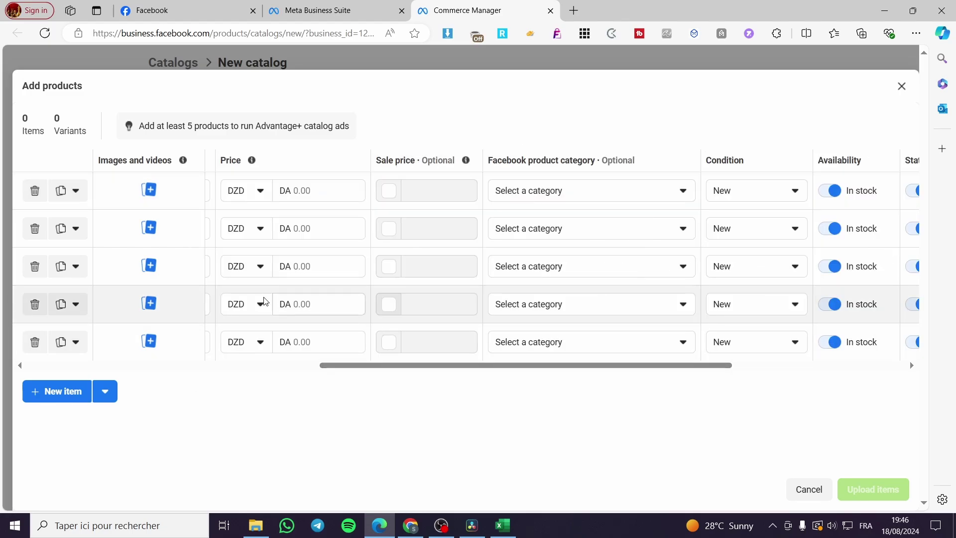
Step: Set the first product's price currency to USD and its price to 15
{"action": "left_click", "coordinate": [299, 190]}
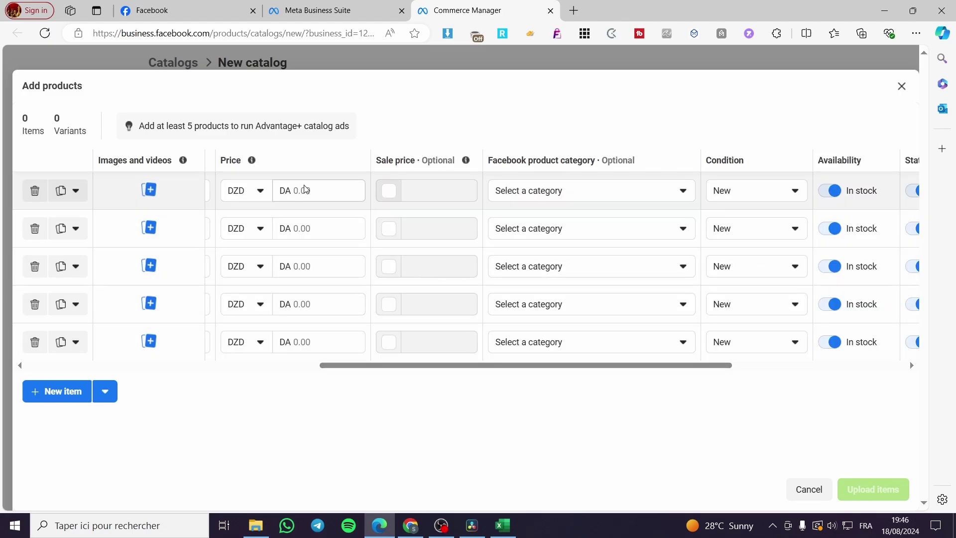
{"action": "left_click", "coordinate": [268, 196]}
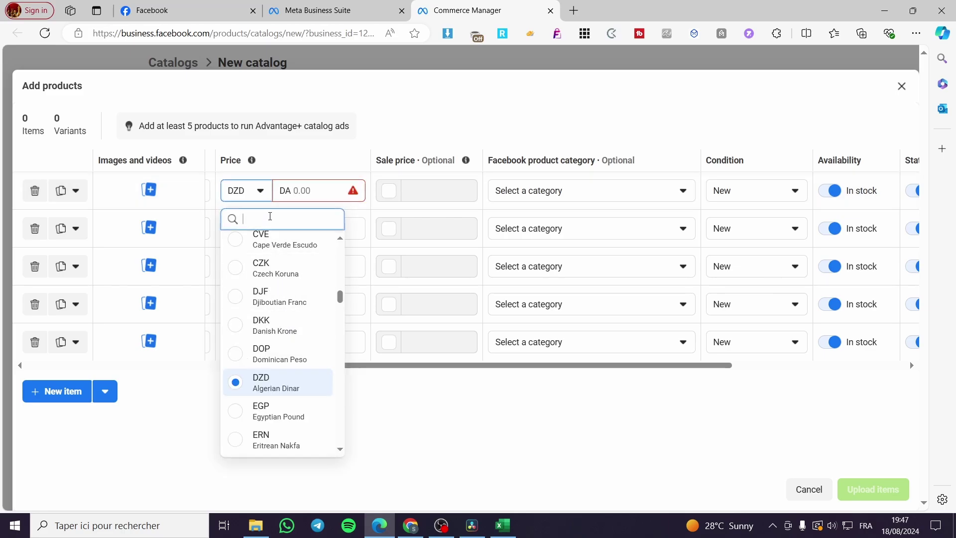
{"action": "type", "text": "usd"}
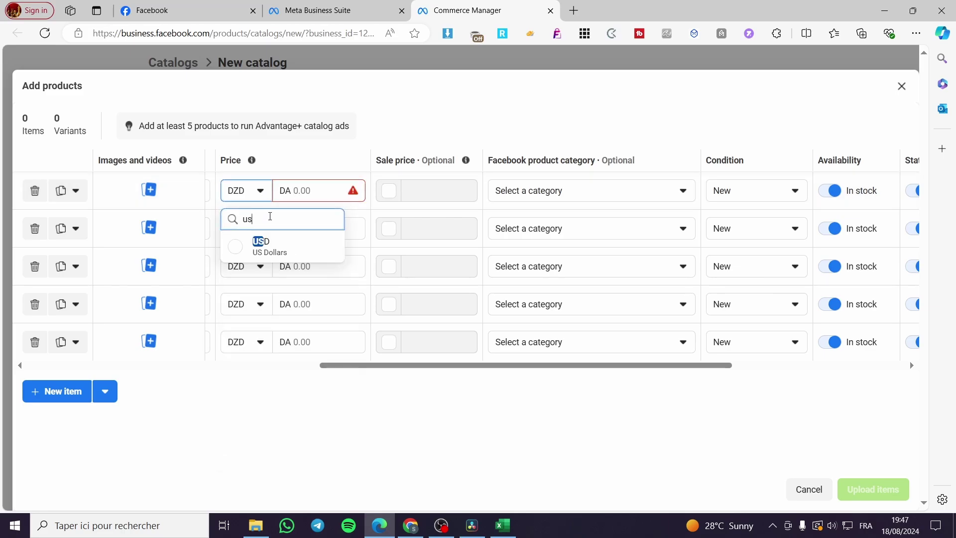
{"action": "left_click", "coordinate": [259, 241]}
{"action": "left_click", "coordinate": [315, 190]}
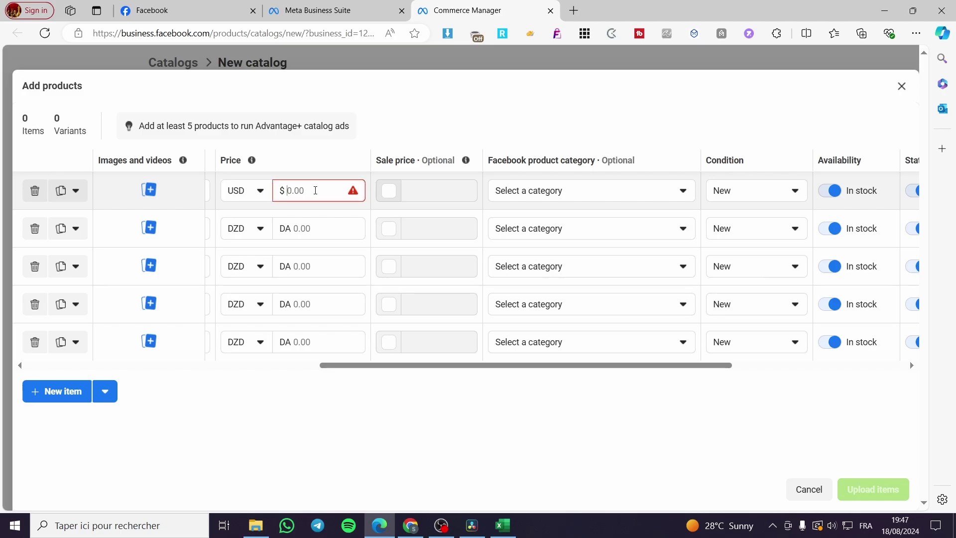
{"action": "type", "text": "15"}
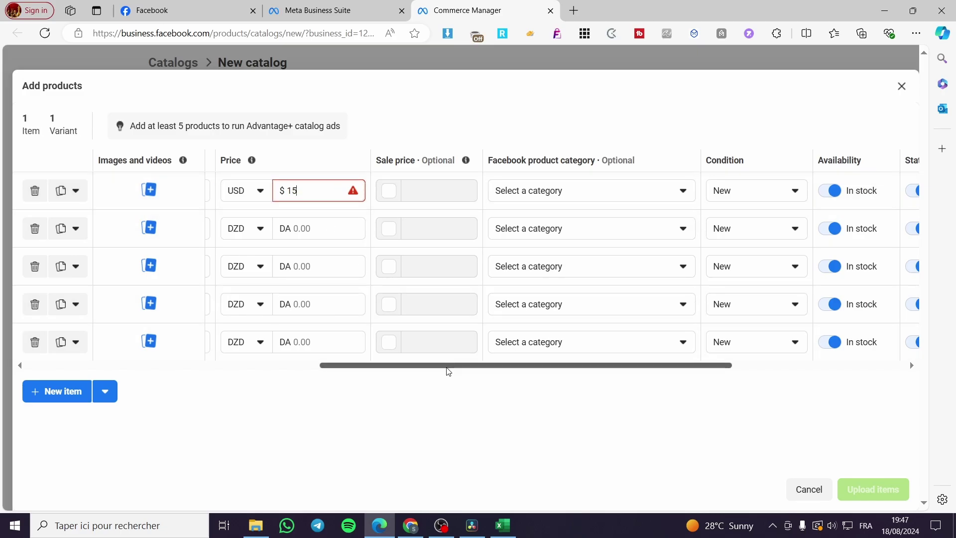
Step: Enable the optional sale price for the first product and set it to $9.99
{"action": "left_click_drag", "start_coordinate": [424, 365], "coordinate": [131, 364]}
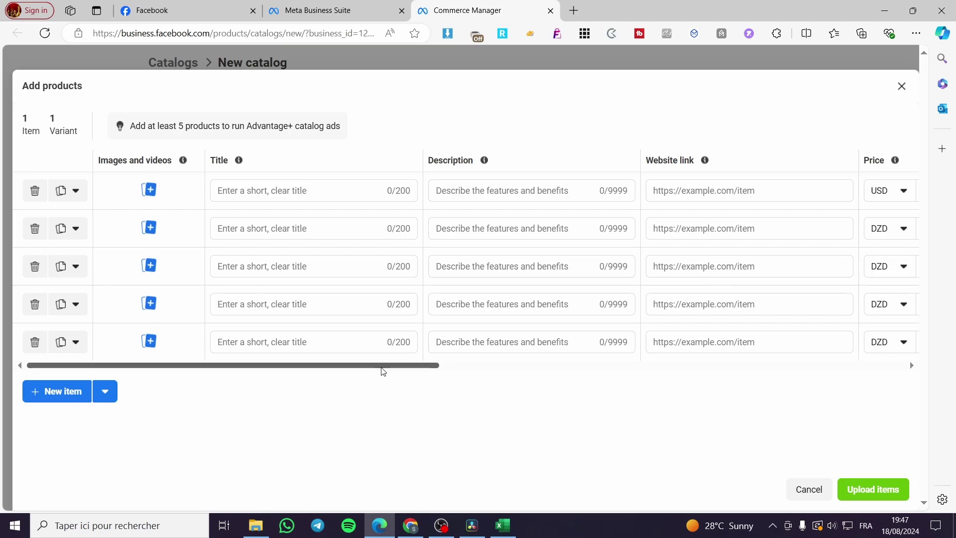
{"action": "left_click_drag", "start_coordinate": [382, 366], "coordinate": [731, 363]}
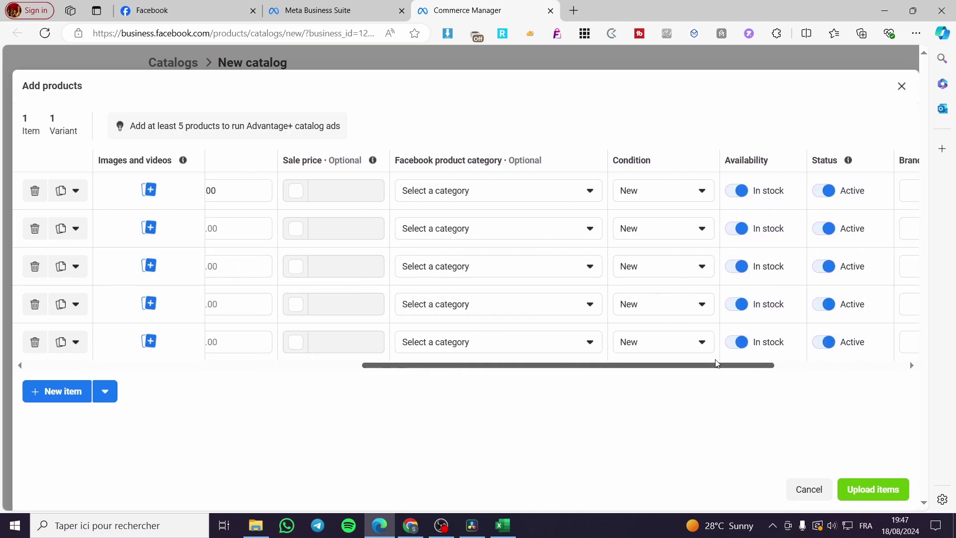
{"action": "left_click", "coordinate": [296, 191]}
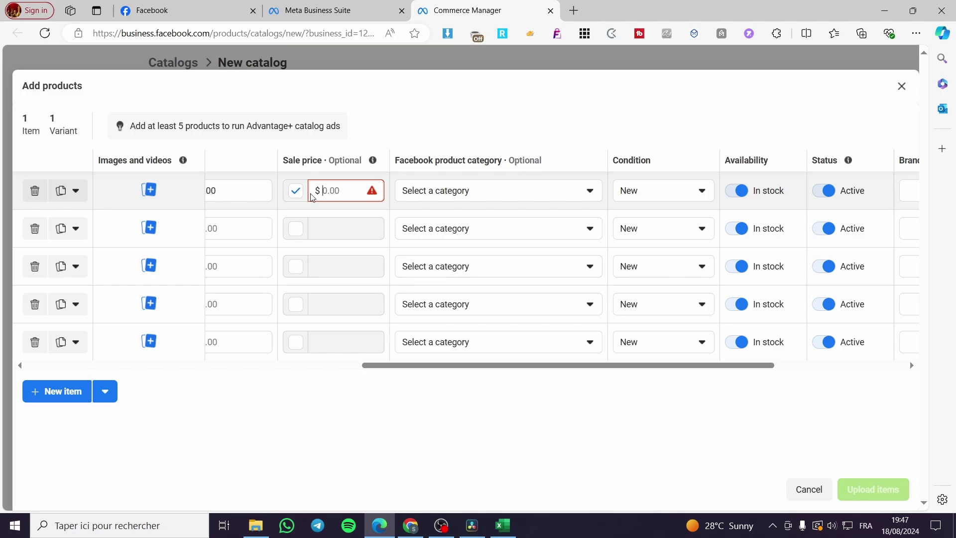
{"action": "left_click_drag", "start_coordinate": [395, 366], "coordinate": [364, 366]}
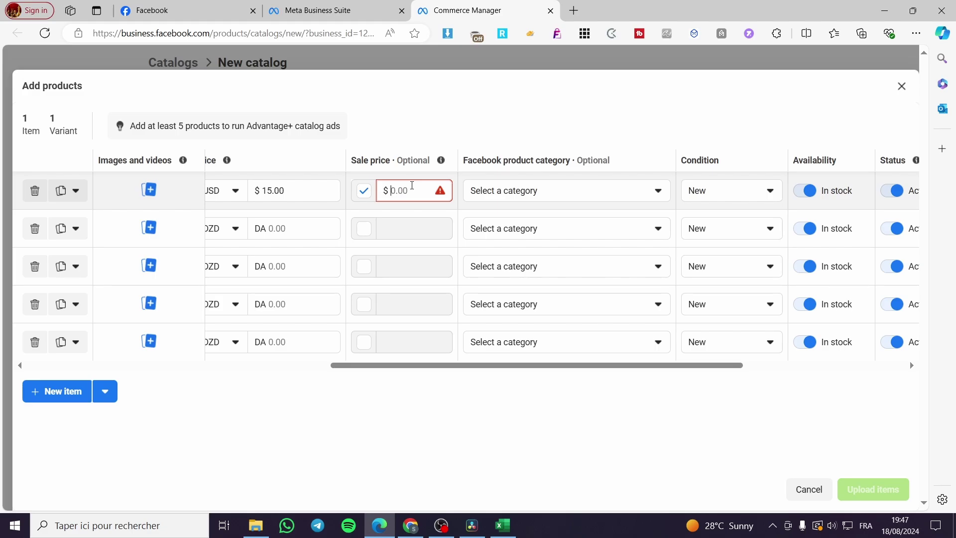
{"action": "type", "text": "9.99"}
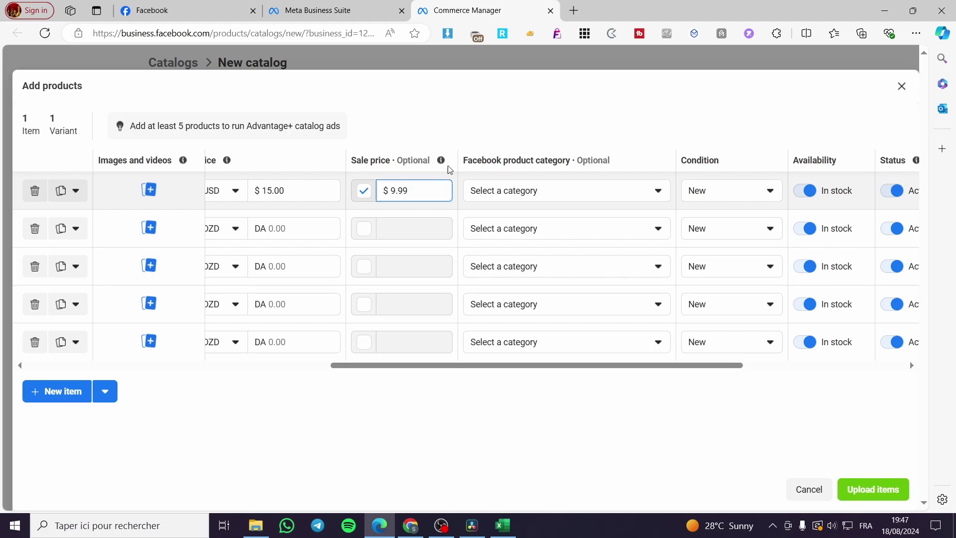
Step: Set the first product's Facebook product category to Electronics > Computers & Tablets
{"action": "left_click", "coordinate": [567, 198]}
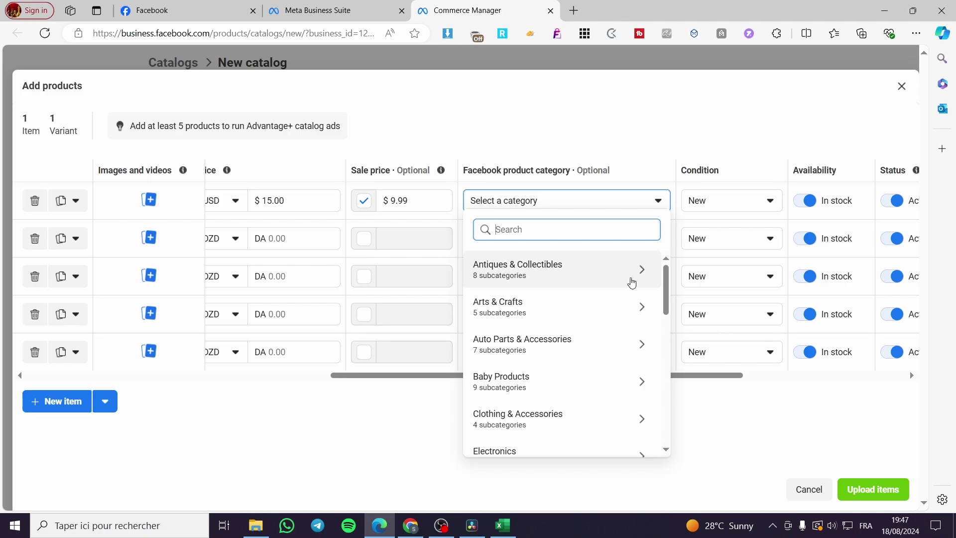
{"action": "left_click_drag", "start_coordinate": [665, 277], "coordinate": [672, 321]}
{"action": "scroll", "coordinate": [599, 305], "scroll_direction": "down", "scroll_amount": 1}
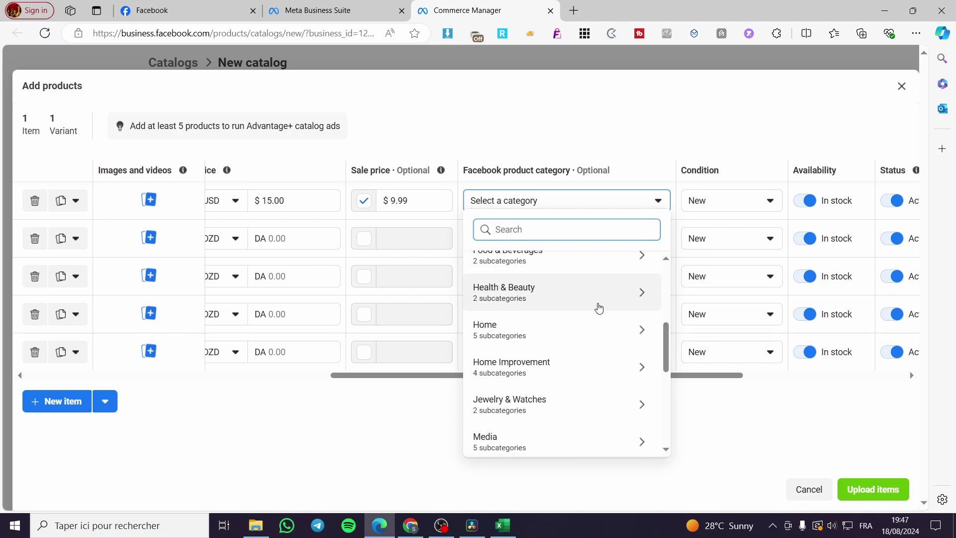
{"action": "scroll", "coordinate": [575, 298], "scroll_direction": "down", "scroll_amount": 2}
{"action": "scroll", "coordinate": [576, 305], "scroll_direction": "up", "scroll_amount": 1}
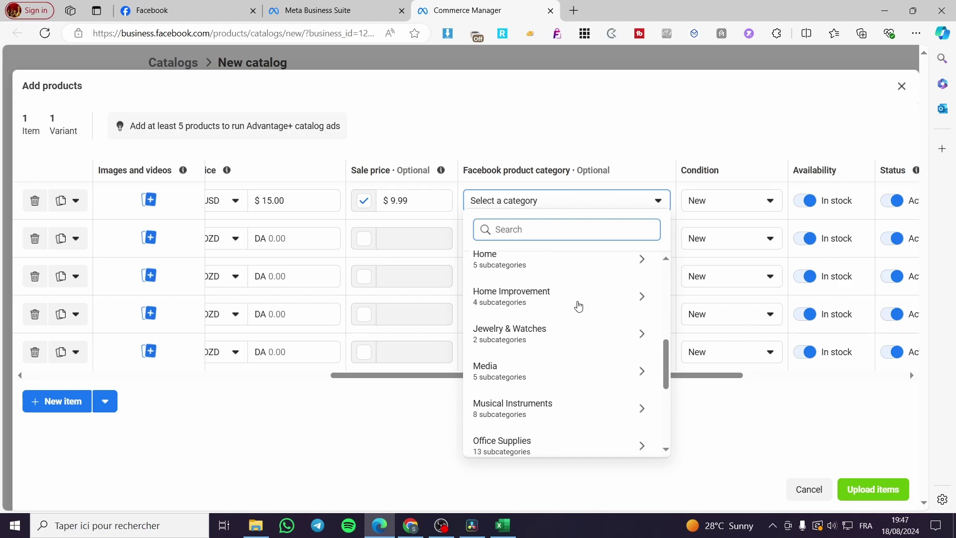
{"action": "scroll", "coordinate": [560, 309], "scroll_direction": "up", "scroll_amount": 3}
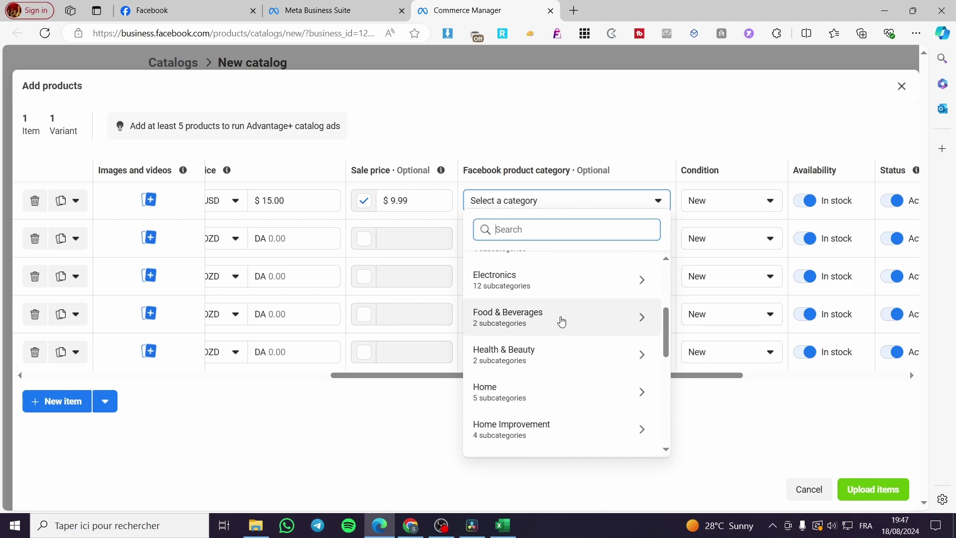
{"action": "scroll", "coordinate": [561, 321], "scroll_direction": "up", "scroll_amount": 1}
{"action": "left_click", "coordinate": [553, 337]}
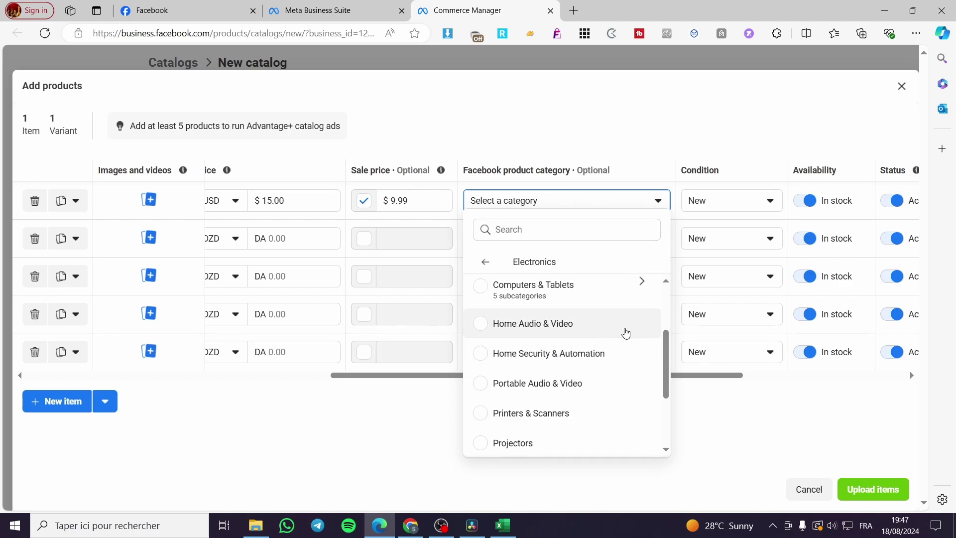
{"action": "scroll", "coordinate": [622, 343], "scroll_direction": "down", "scroll_amount": 2}
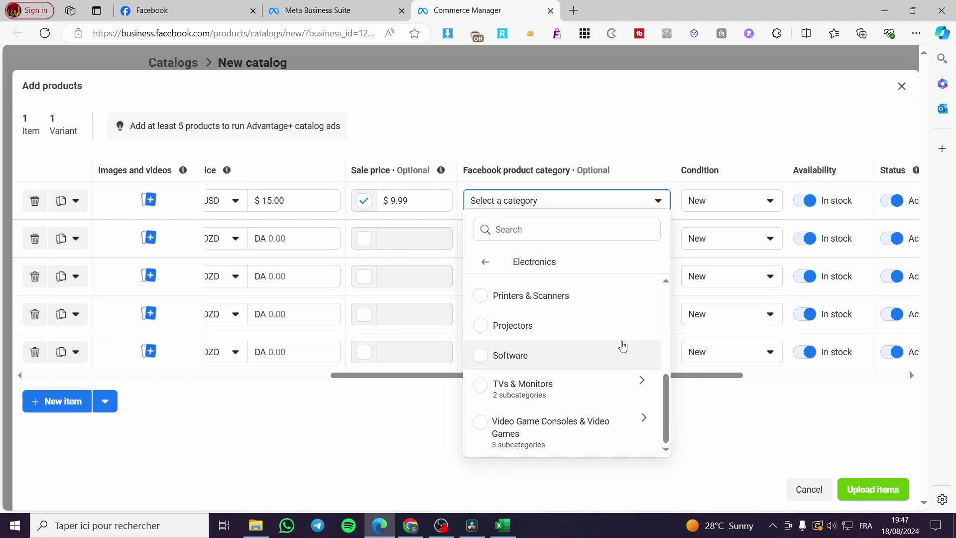
{"action": "scroll", "coordinate": [623, 346], "scroll_direction": "up", "scroll_amount": 2}
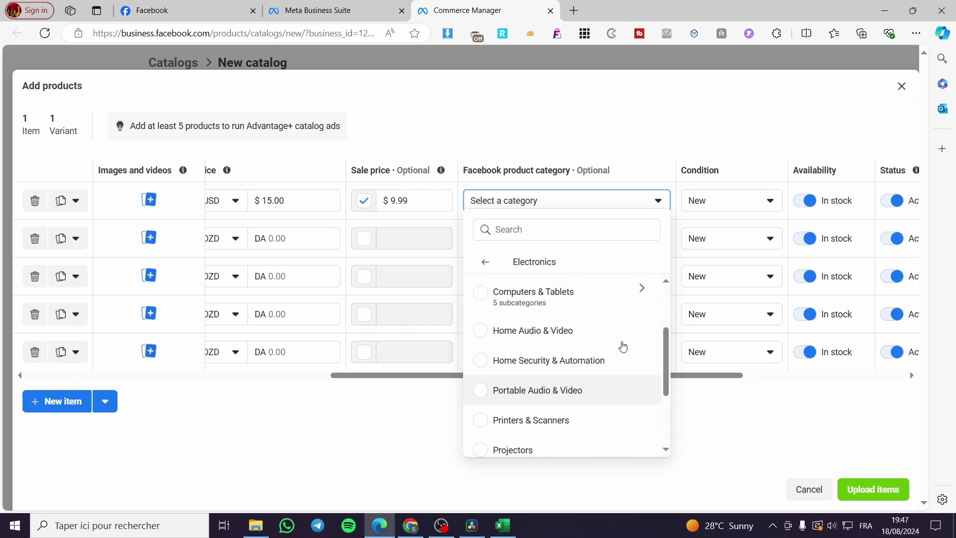
{"action": "left_click", "coordinate": [547, 303]}
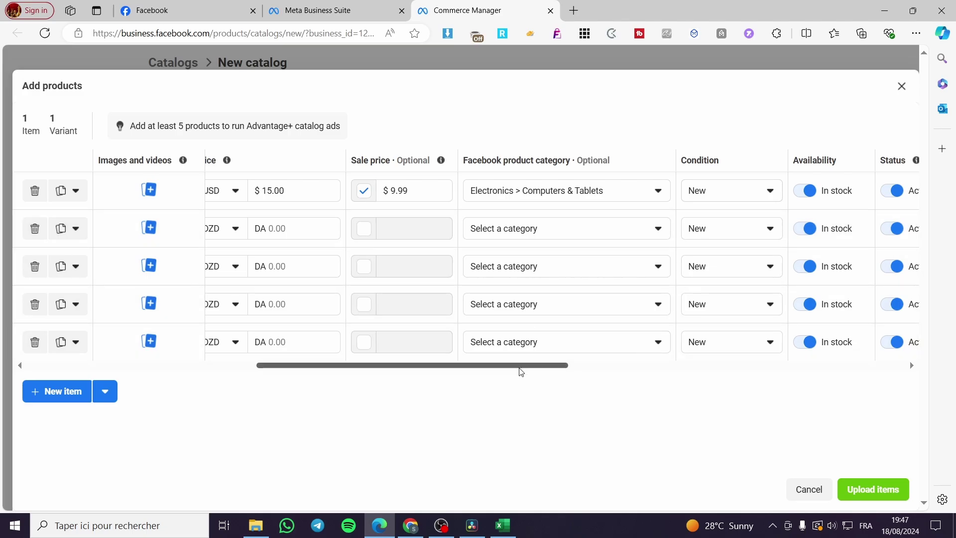
{"action": "left_click_drag", "start_coordinate": [518, 367], "coordinate": [677, 367]}
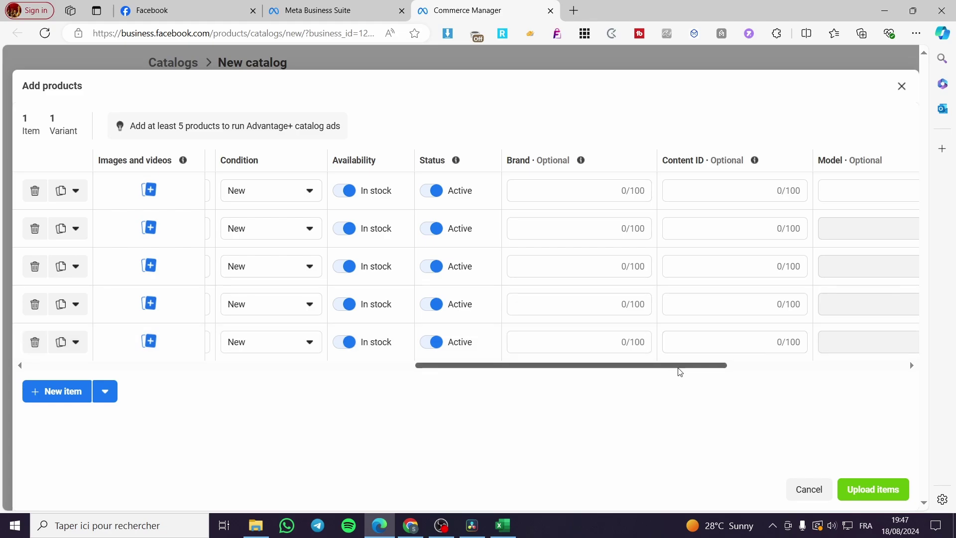
Step: Try to upload the items after checking the remaining product detail columns, then exit the Add products form
{"action": "mouse_move", "coordinate": [680, 367]}
{"action": "left_mouse_down"}
{"action": "mouse_move", "coordinate": [819, 371]}
{"action": "mouse_move", "coordinate": [685, 379]}
{"action": "left_mouse_up"}
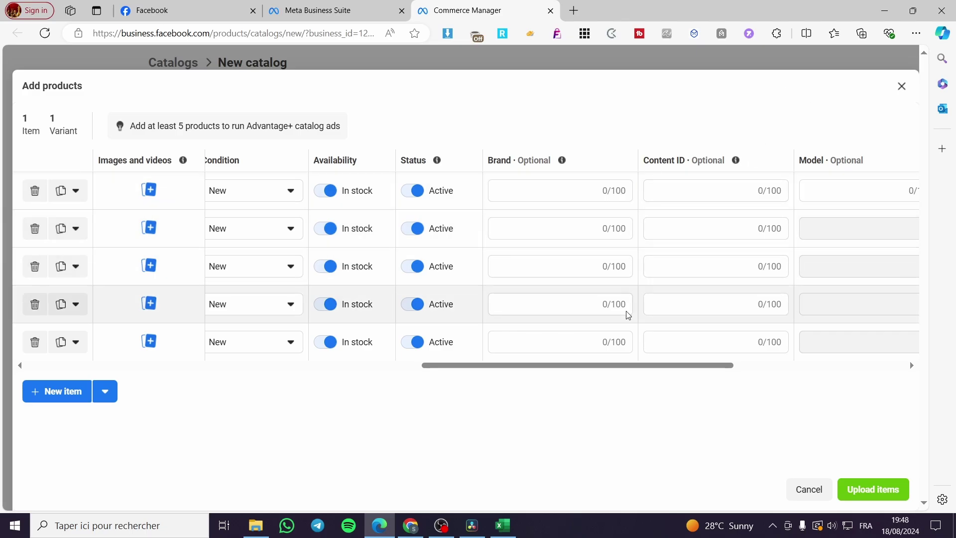
{"action": "left_click_drag", "start_coordinate": [632, 372], "coordinate": [203, 344]}
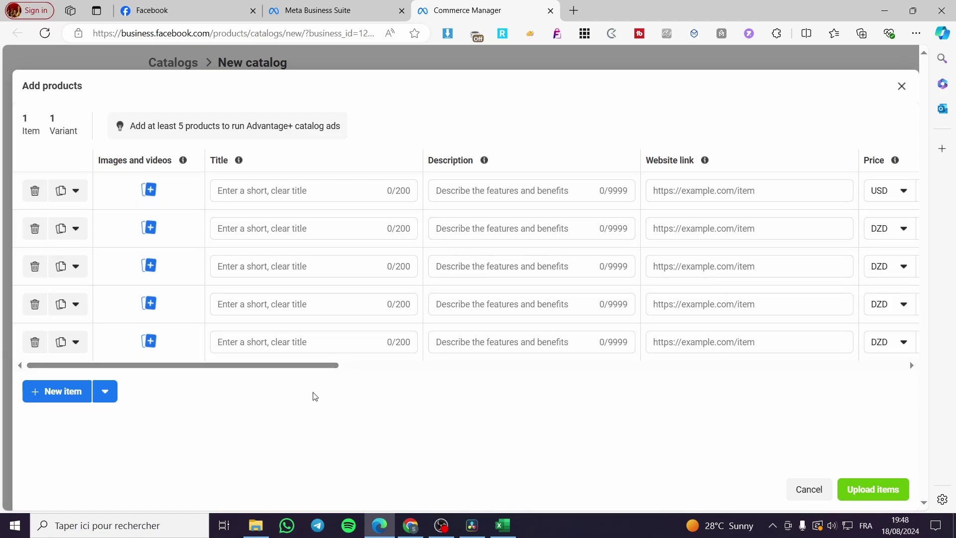
{"action": "left_click_drag", "start_coordinate": [331, 368], "coordinate": [951, 372]}
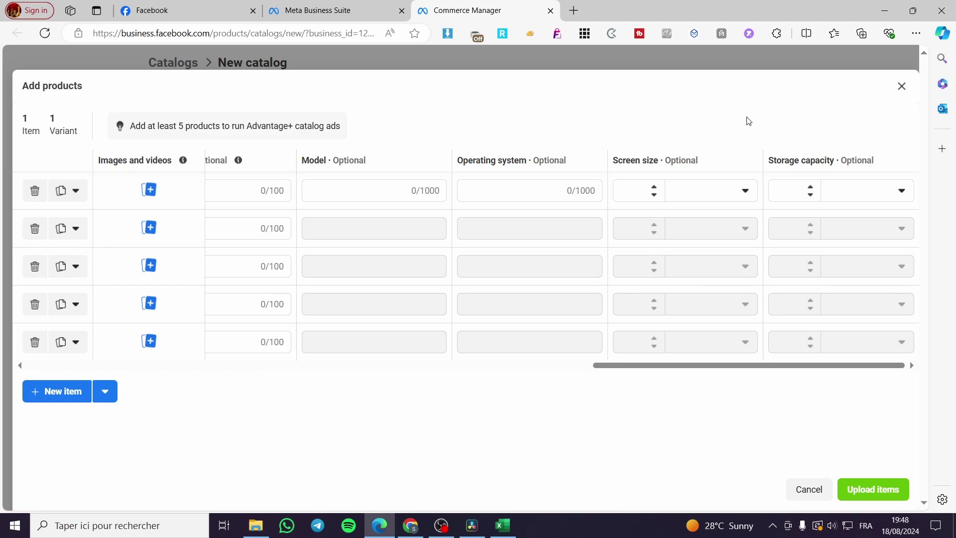
{"action": "left_click", "coordinate": [835, 493]}
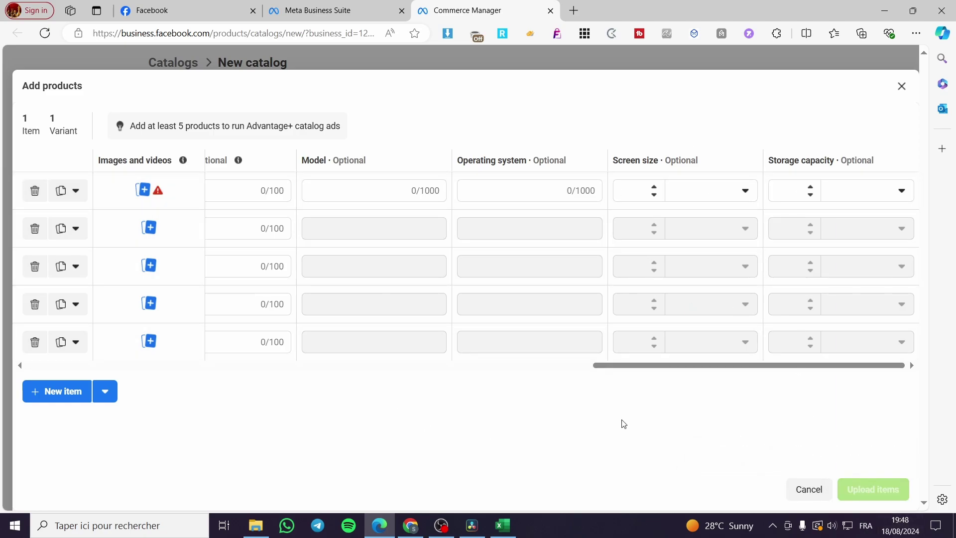
{"action": "left_click", "coordinate": [902, 86]}
{"action": "left_click", "coordinate": [680, 242]}
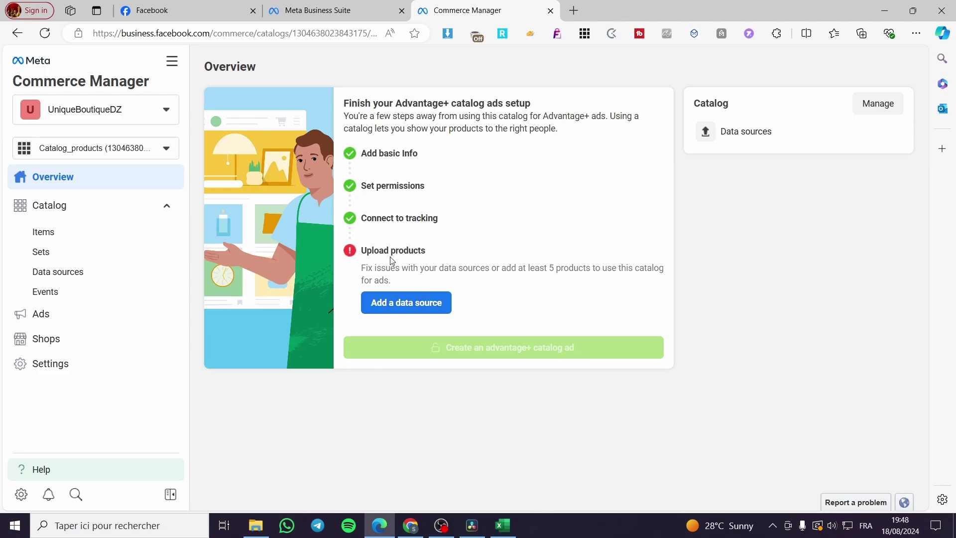
Step: Look through the catalog's Items, Sets, Data sources, Events and Ads pages
{"action": "left_click", "coordinate": [75, 236]}
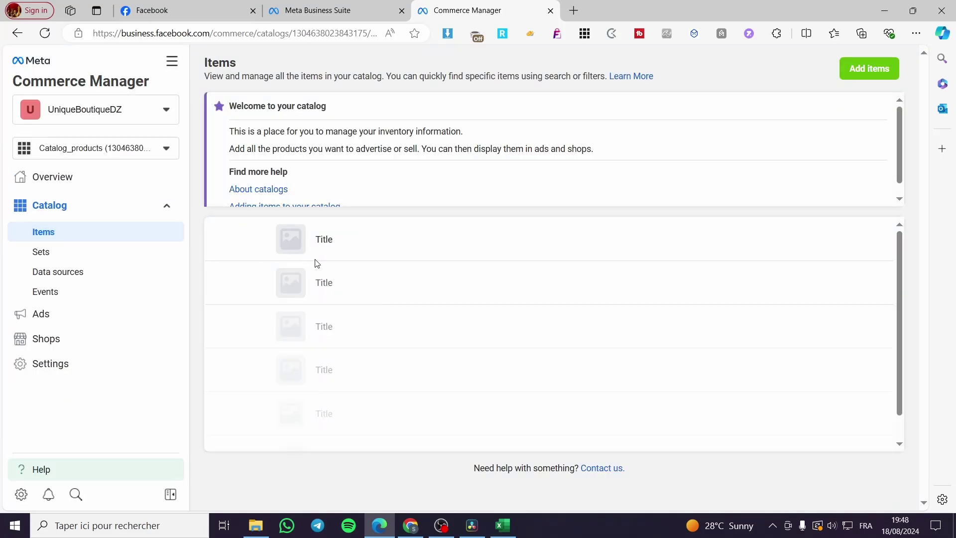
{"action": "scroll", "coordinate": [341, 194], "scroll_direction": "down", "scroll_amount": 1}
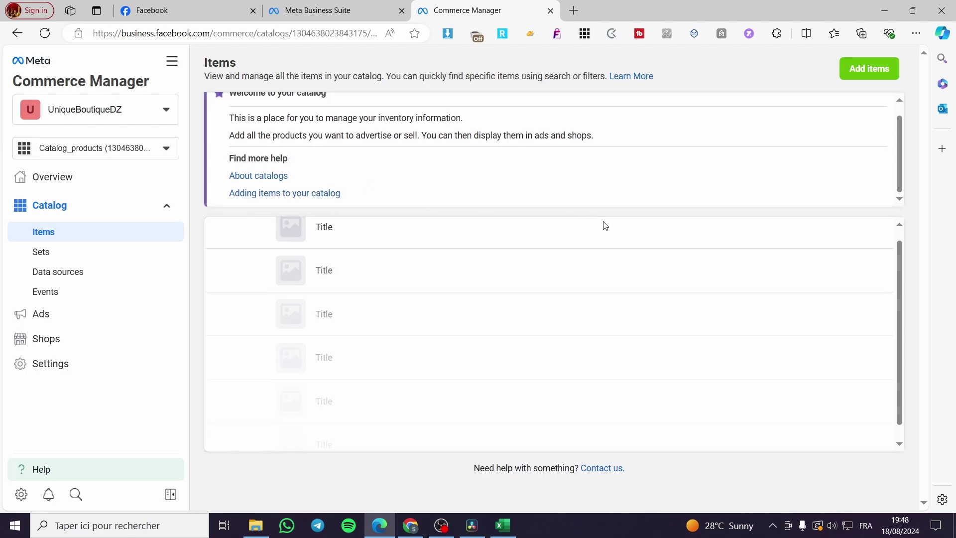
{"action": "scroll", "coordinate": [604, 224], "scroll_direction": "down", "scroll_amount": 1}
{"action": "left_click", "coordinate": [93, 260]}
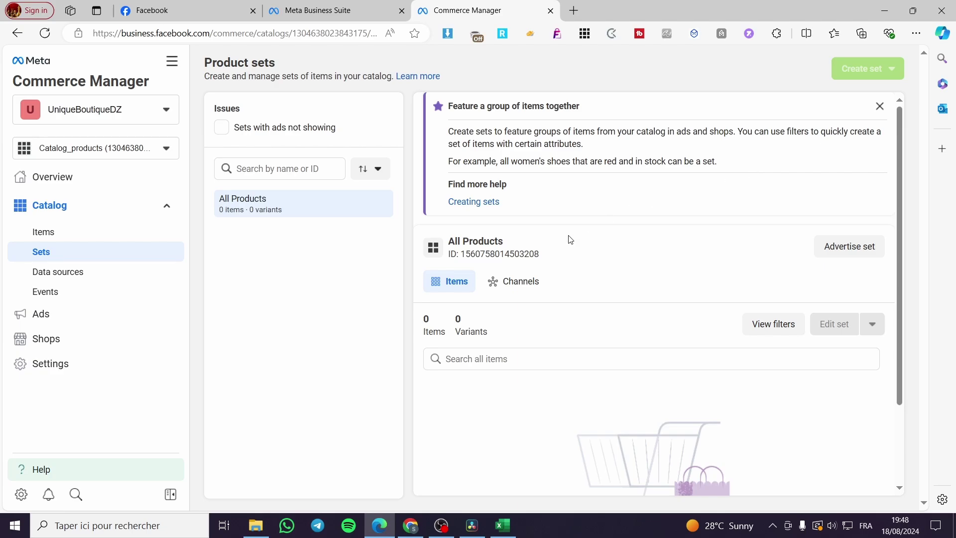
{"action": "left_click", "coordinate": [74, 282]}
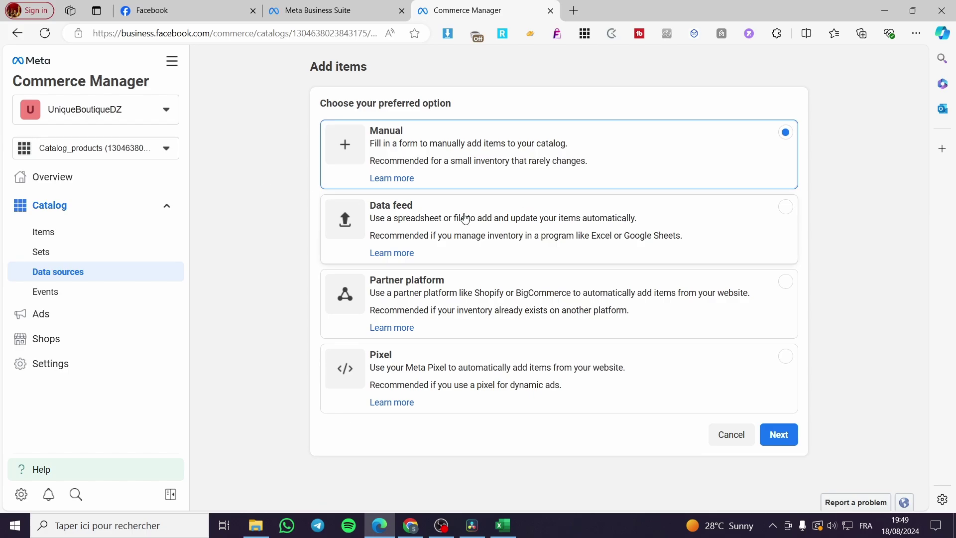
{"action": "left_click", "coordinate": [55, 298]}
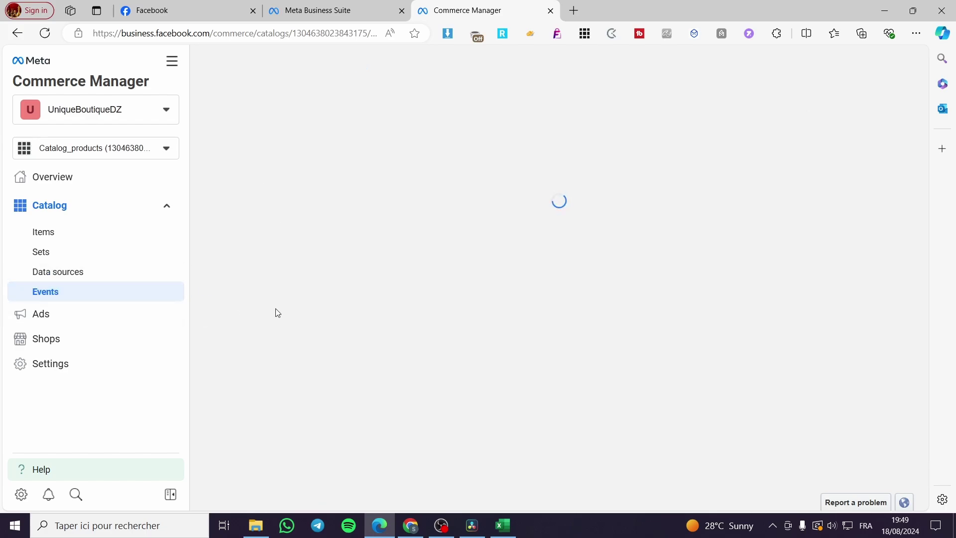
{"action": "left_click", "coordinate": [53, 325]}
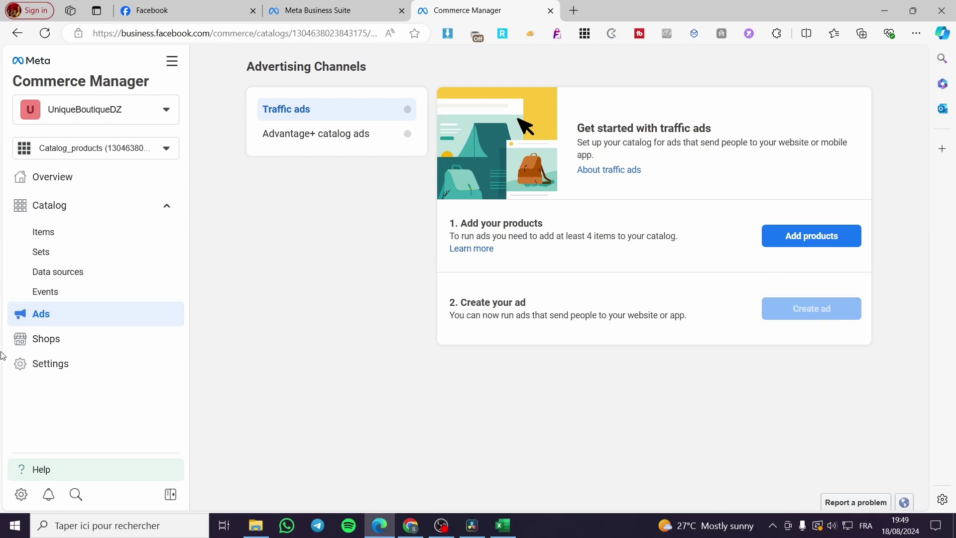
Step: Begin creating a shop from the catalog's Shops page, with United States of America as its location
{"action": "left_click", "coordinate": [92, 347]}
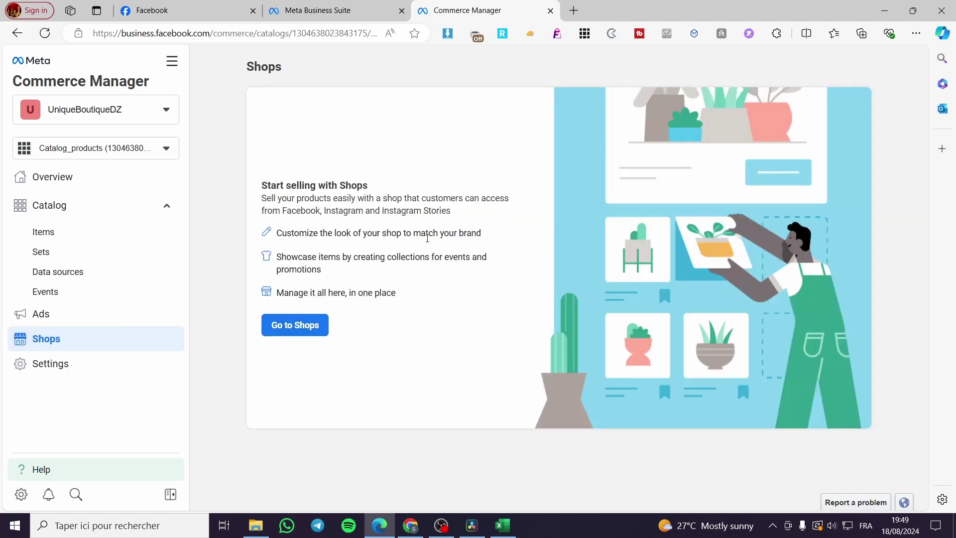
{"action": "left_click", "coordinate": [293, 328]}
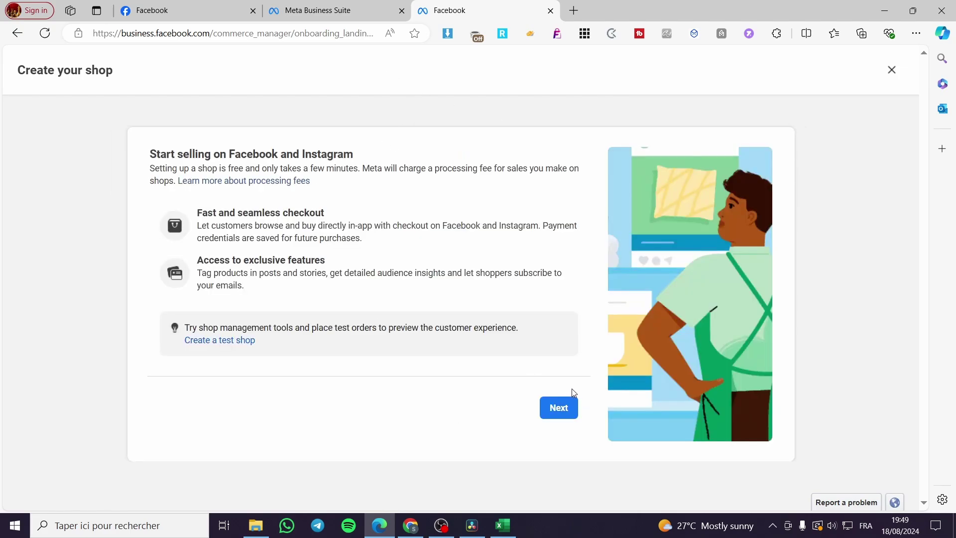
{"action": "left_click", "coordinate": [566, 404]}
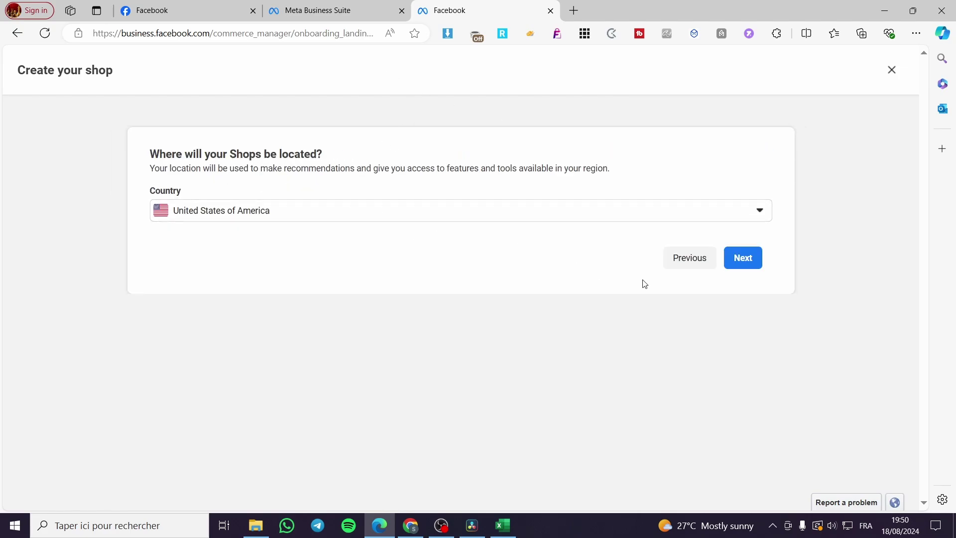
{"action": "left_click", "coordinate": [744, 262]}
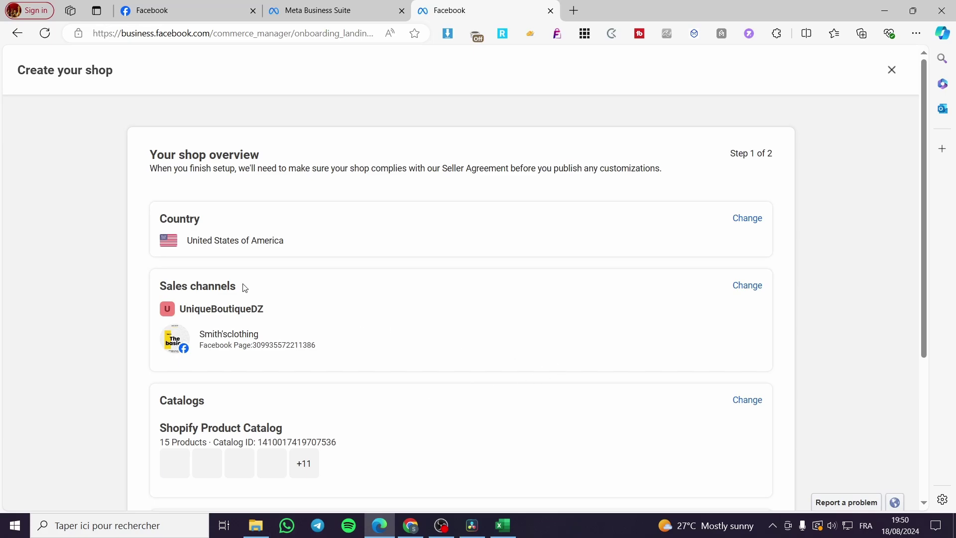
Step: Review the shop overview's sales channels, catalog and checkout method, and continue to the shipping and returns setup
{"action": "scroll", "coordinate": [244, 288], "scroll_direction": "down", "scroll_amount": 4}
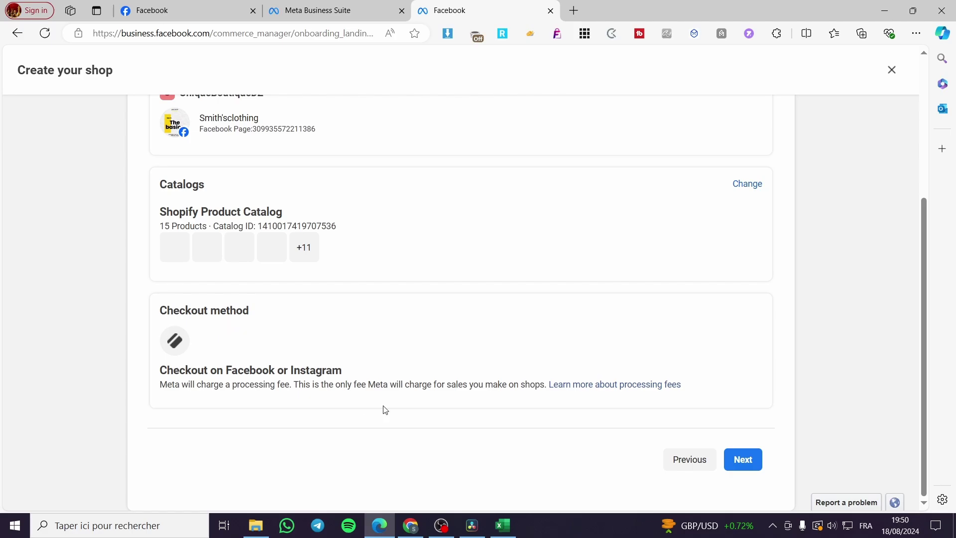
{"action": "left_click", "coordinate": [742, 459]}
{"action": "scroll", "coordinate": [384, 354], "scroll_direction": "up", "scroll_amount": 4}
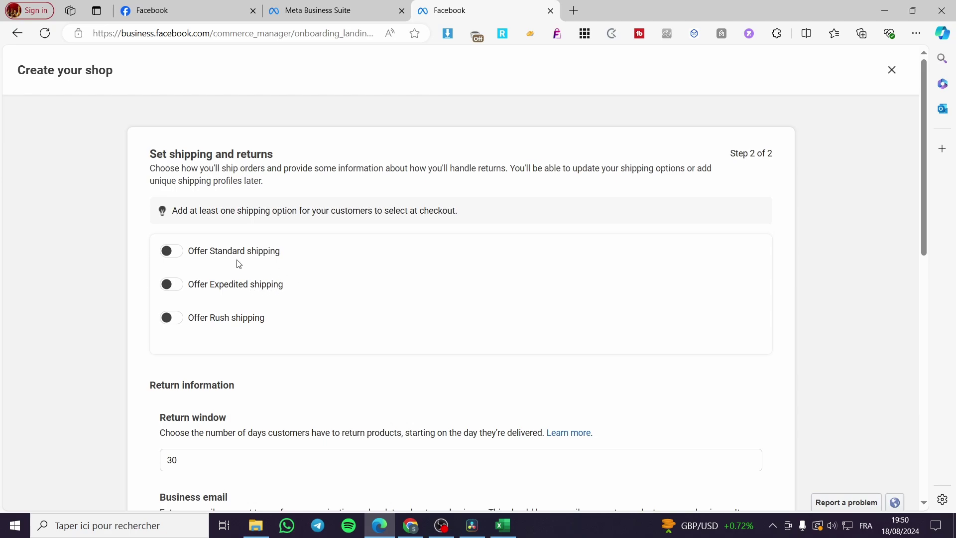
Step: Review the shipping, return, customer contact and email opt-in options, and mark the seller agreement as accepted
{"action": "scroll", "coordinate": [249, 260], "scroll_direction": "down", "scroll_amount": 3}
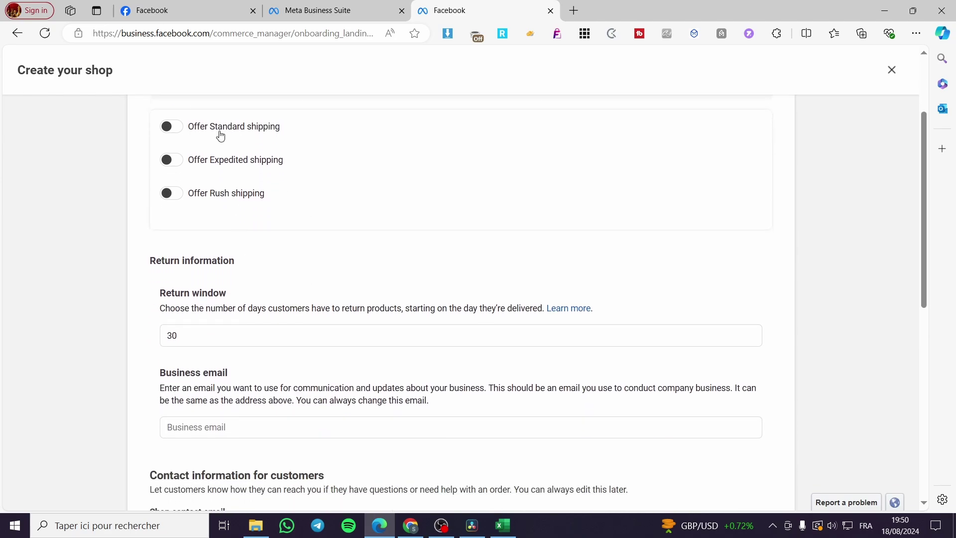
{"action": "scroll", "coordinate": [291, 274], "scroll_direction": "down", "scroll_amount": 8}
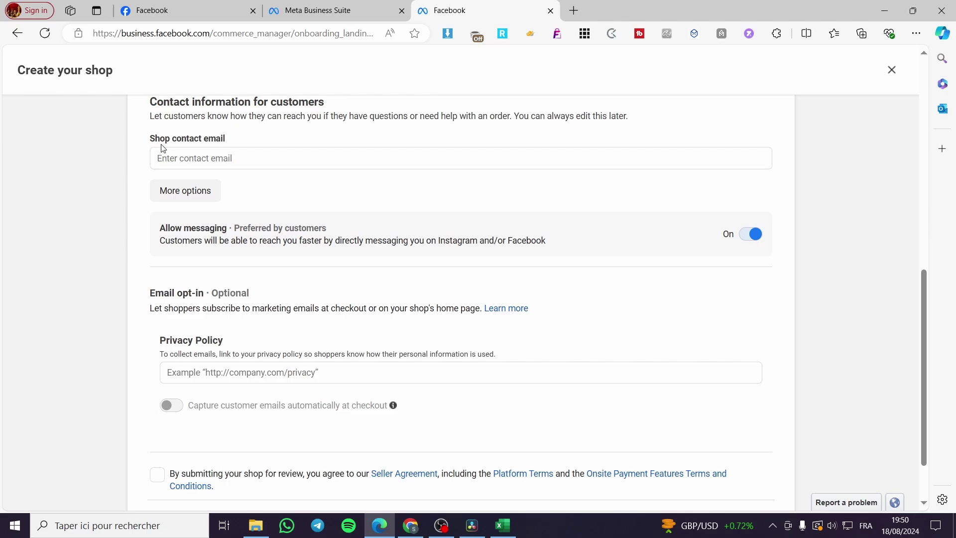
{"action": "scroll", "coordinate": [161, 179], "scroll_direction": "up", "scroll_amount": 1}
{"action": "scroll", "coordinate": [219, 208], "scroll_direction": "up", "scroll_amount": 2}
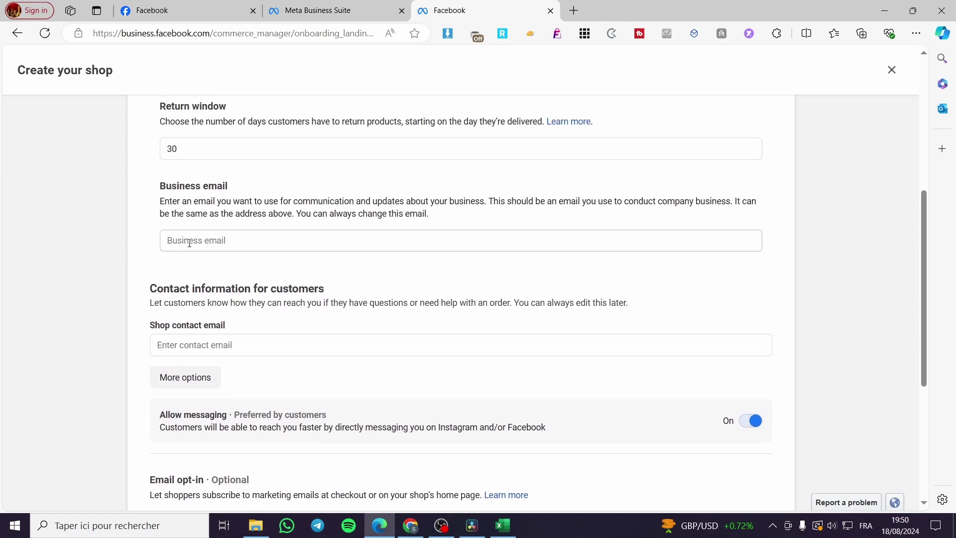
{"action": "scroll", "coordinate": [201, 174], "scroll_direction": "up", "scroll_amount": 1}
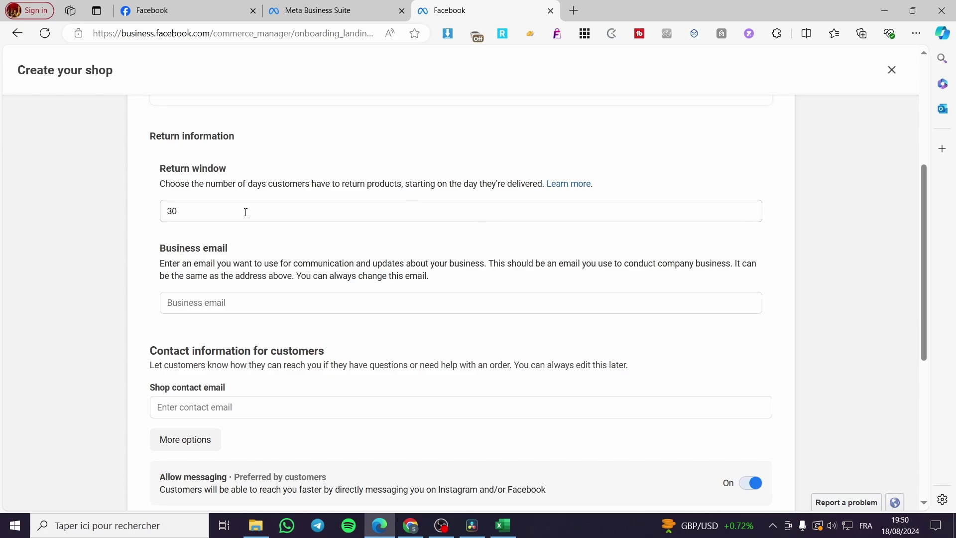
{"action": "scroll", "coordinate": [227, 218], "scroll_direction": "down", "scroll_amount": 5}
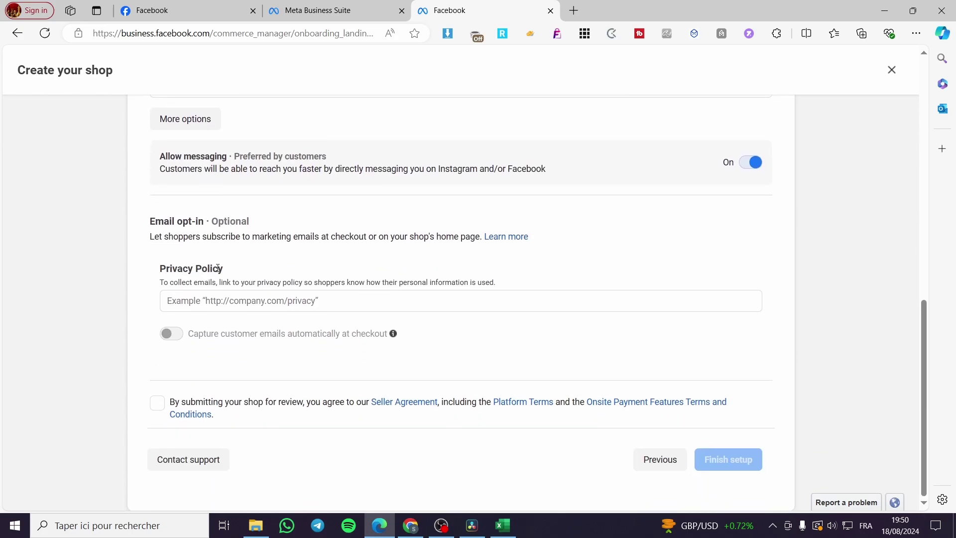
{"action": "left_click", "coordinate": [156, 403]}
{"action": "scroll", "coordinate": [720, 464], "scroll_direction": "up", "scroll_amount": 8}
Step: Quit the shop setup without finishing it and look over the commerce accounts and catalogs in Assets
{"action": "left_click", "coordinate": [892, 70]}
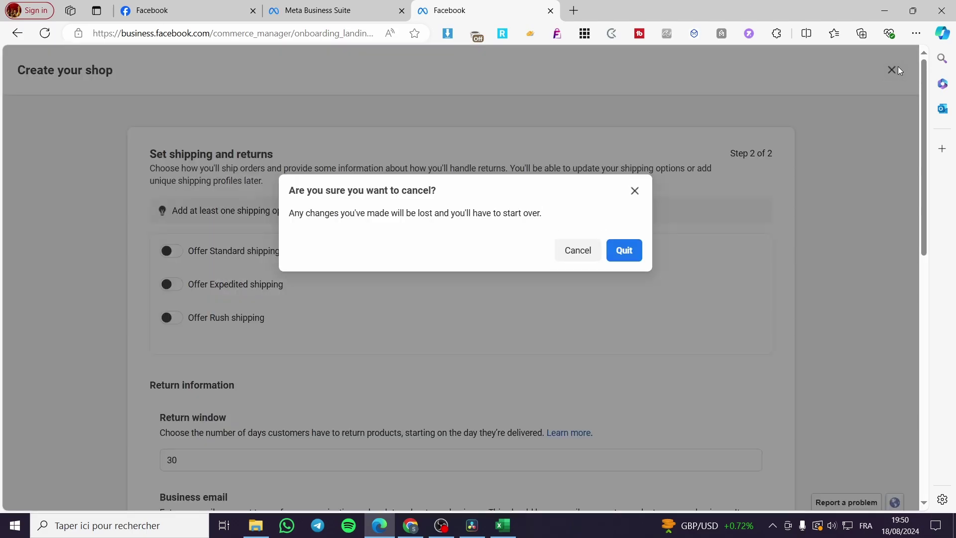
{"action": "left_click", "coordinate": [637, 252]}
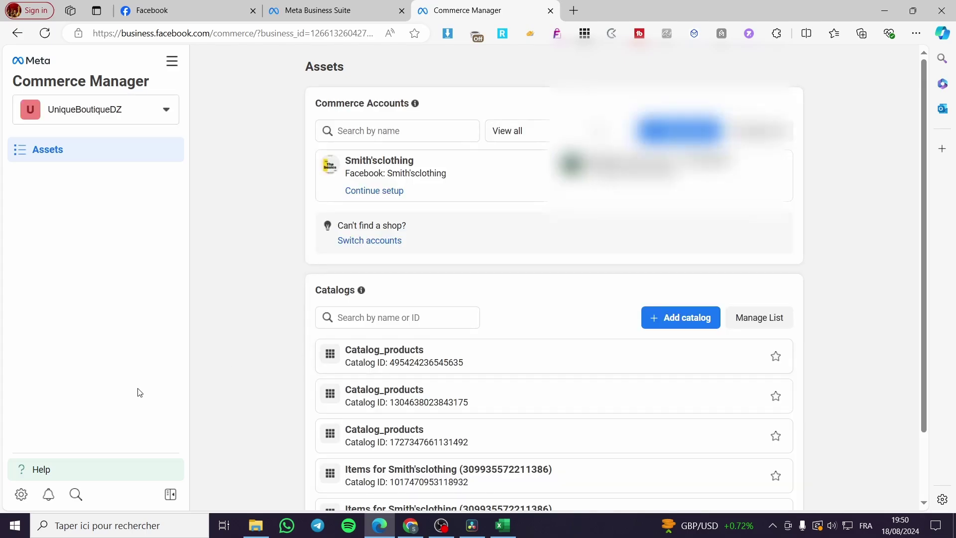
{"action": "scroll", "coordinate": [548, 403], "scroll_direction": "down", "scroll_amount": 2}
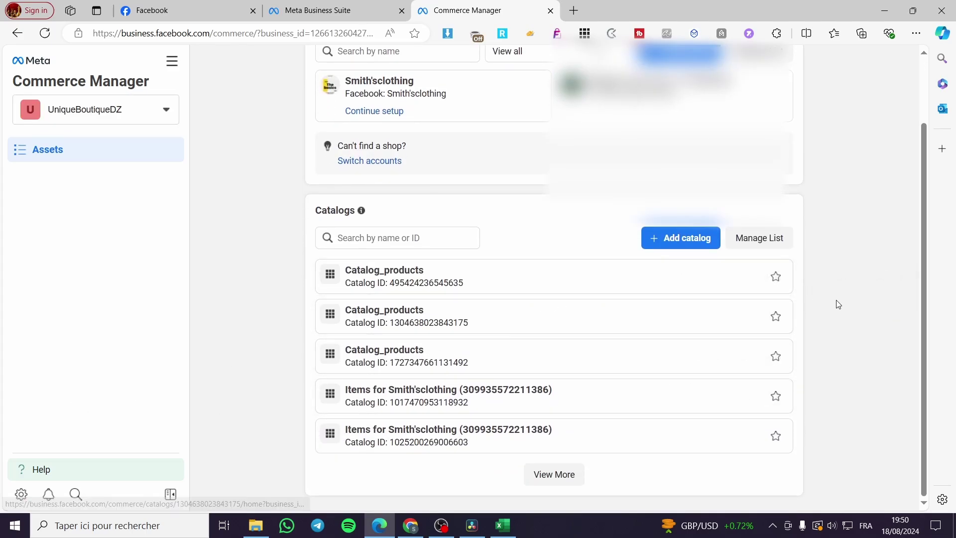
{"action": "scroll", "coordinate": [856, 289], "scroll_direction": "up", "scroll_amount": 2}
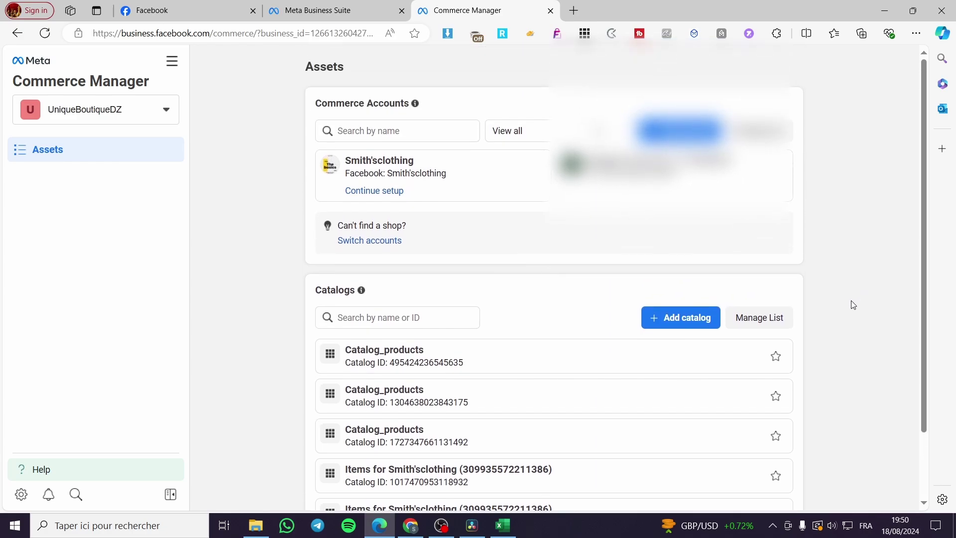